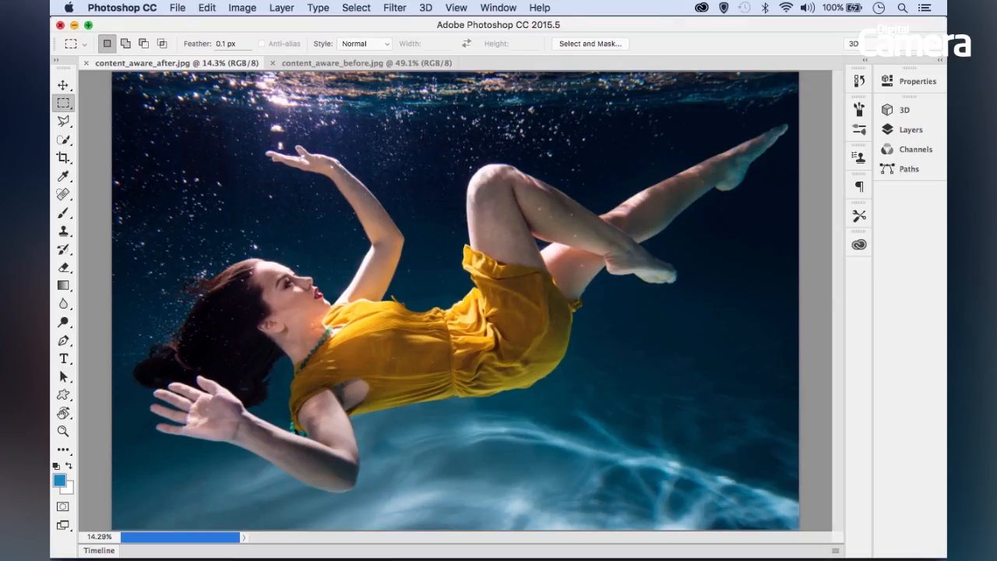
Step: Compare the after image with content_aware_before.jpg, and add a new empty layer above the before image's Background
left_click(383, 62)
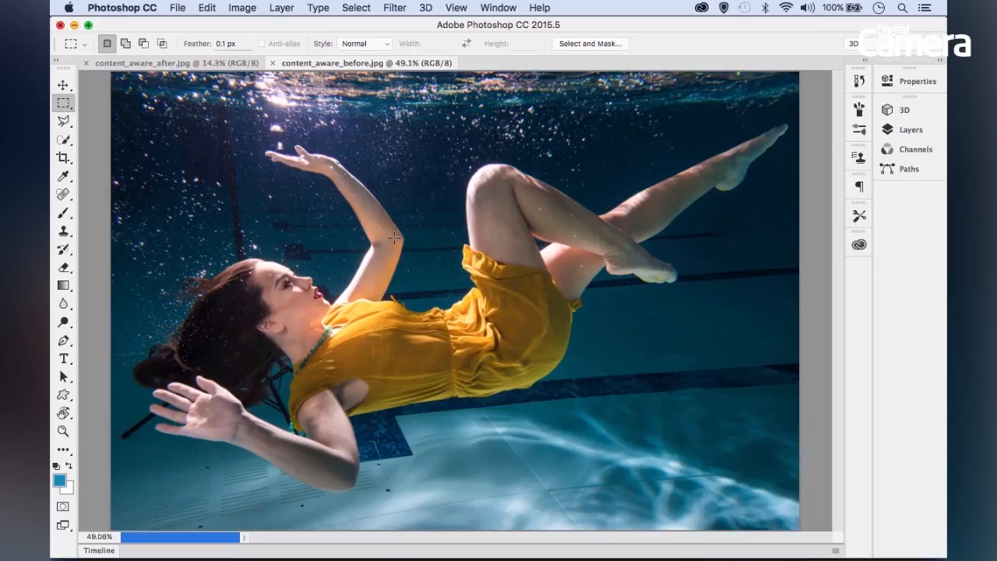
left_click(202, 63)
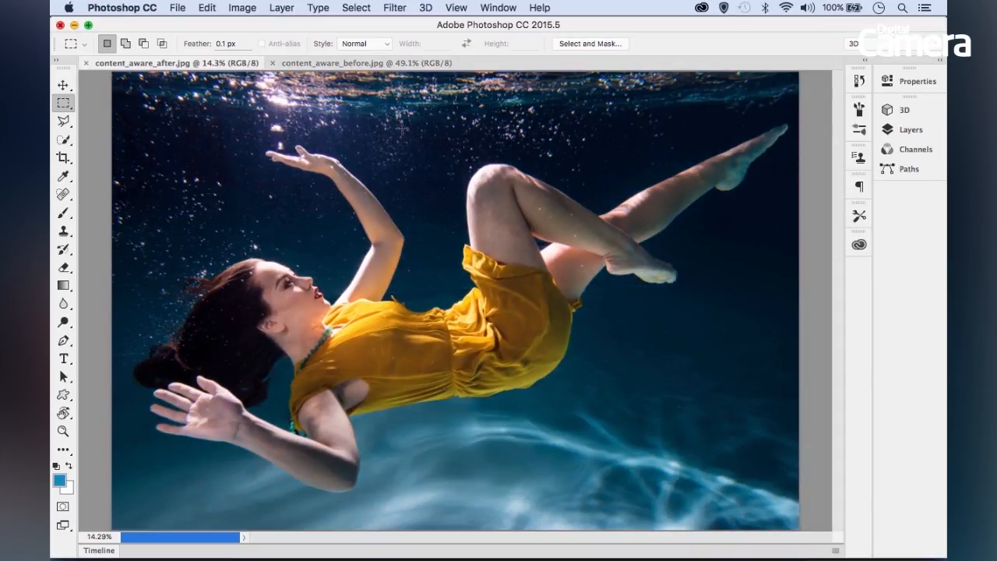
left_click(362, 64)
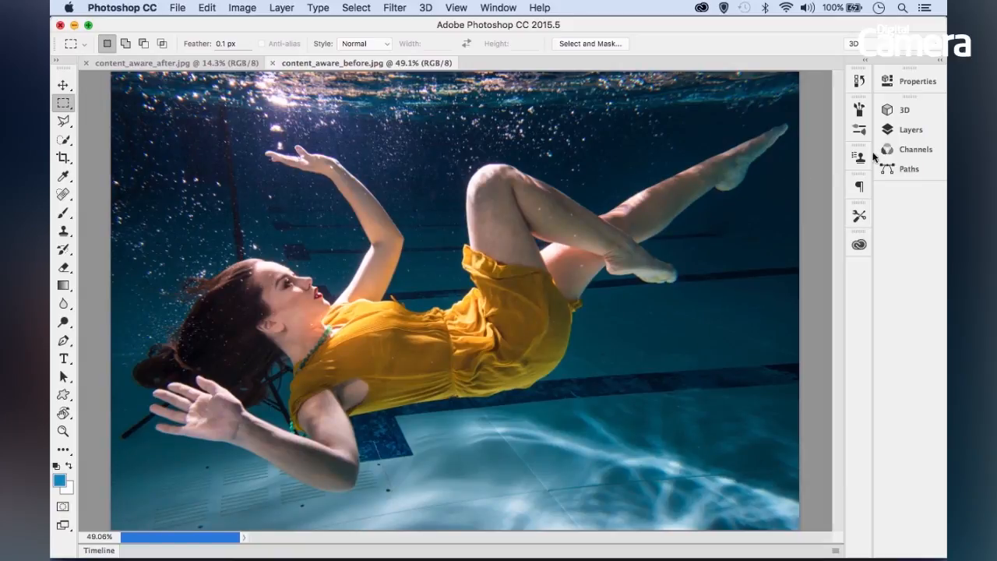
left_click(907, 130)
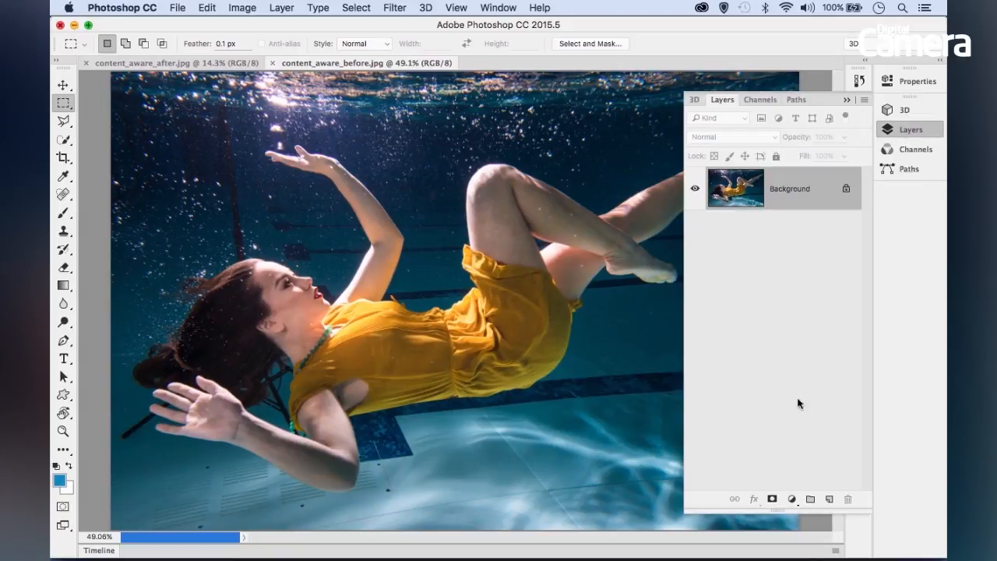
left_click(829, 499)
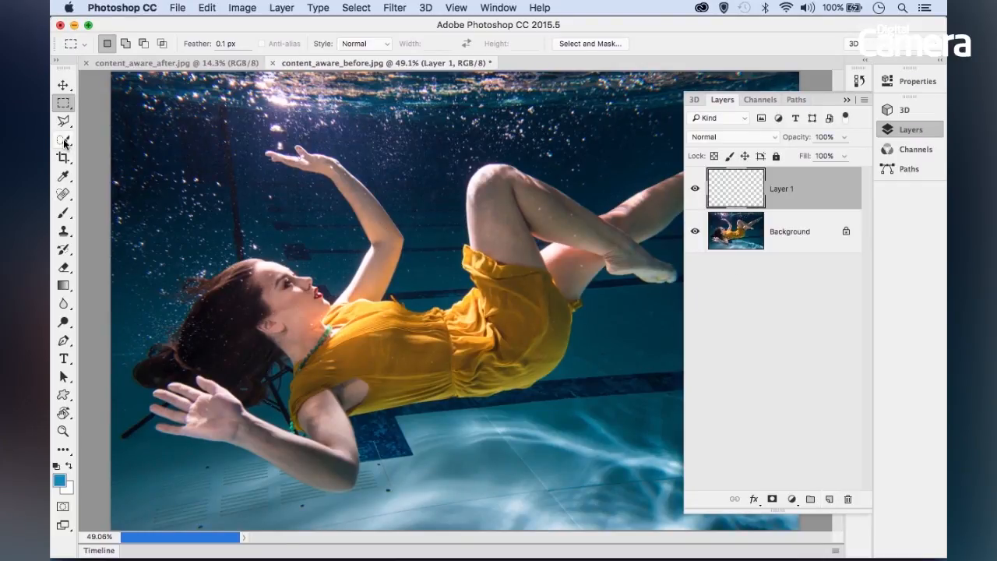
Step: Remove the dark pole behind the outstretched fingers using the Spot Healing Brush at size 30
left_click(64, 198)
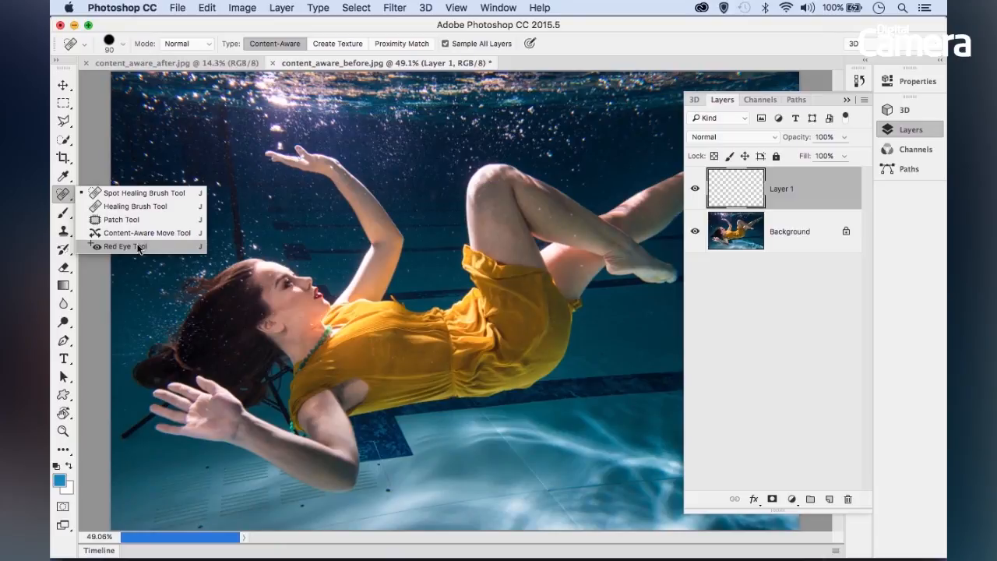
left_click(153, 197)
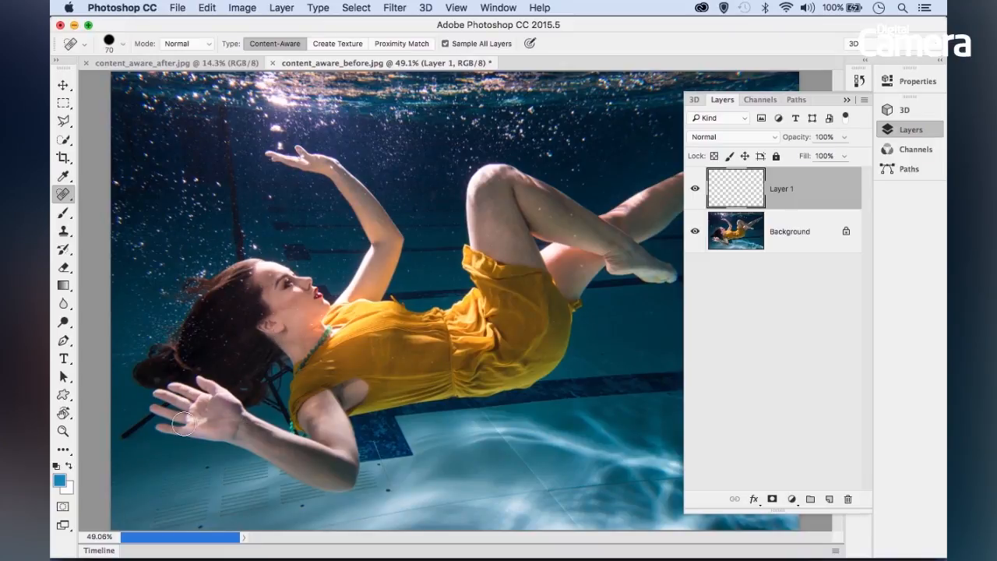
key("bracketleft")
key("bracketleft")
key("bracketleft")
key("bracketleft")
key("bracketleft")
key("bracketright")
mouse_move(153, 418)
left_mouse_down()
mouse_move(213, 418)
mouse_move(256, 354)
mouse_move(302, 338)
left_mouse_up()
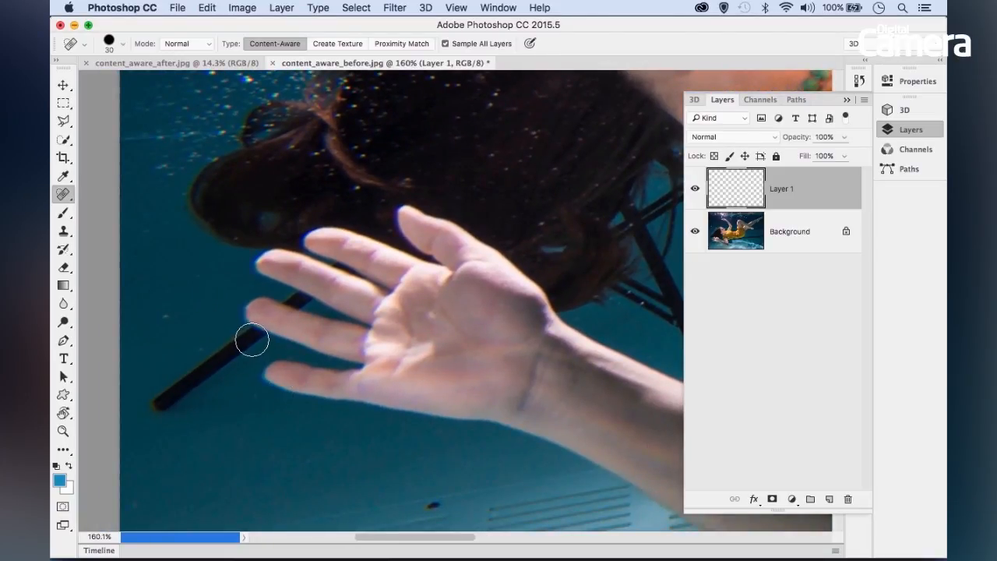
mouse_move(253, 339)
left_mouse_down()
mouse_move(224, 350)
mouse_move(153, 408)
left_mouse_up()
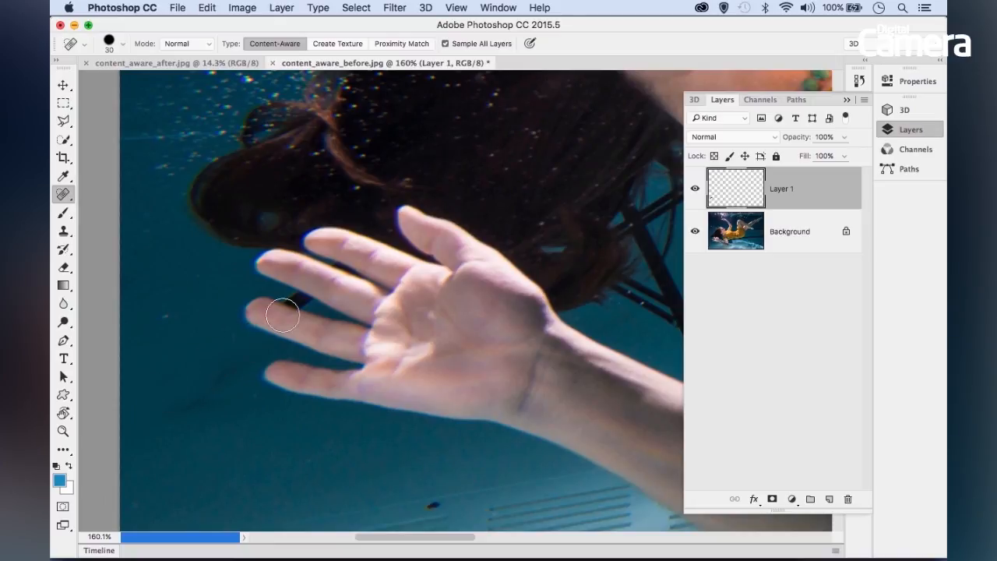
Step: Heal the dark spots and the thin tile line on the pool floor beside the woman's elbow
left_click_drag(604, 242, 265, 289)
mouse_move(521, 436)
left_mouse_down()
mouse_move(444, 223)
mouse_move(470, 187)
left_mouse_up()
left_click(548, 363)
left_click(266, 419)
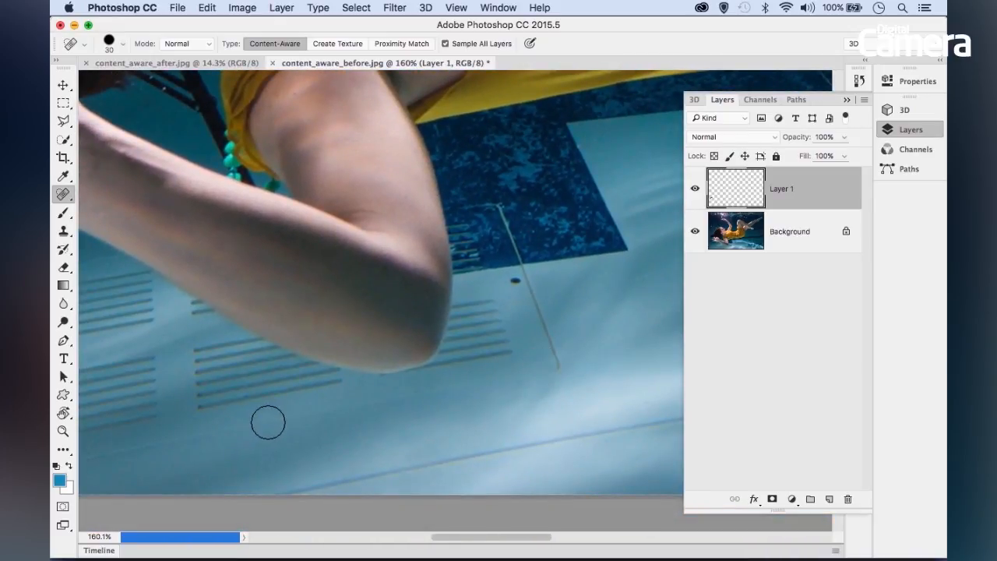
left_click_drag(520, 283, 558, 366)
Step: Reduce the healing brush to size 10 and remove the long tile line across the pool floor with straight strokes
mouse_move(293, 489)
left_mouse_down()
mouse_move(521, 453)
mouse_move(363, 419)
left_mouse_up()
key("bracketleft")
key("bracketleft")
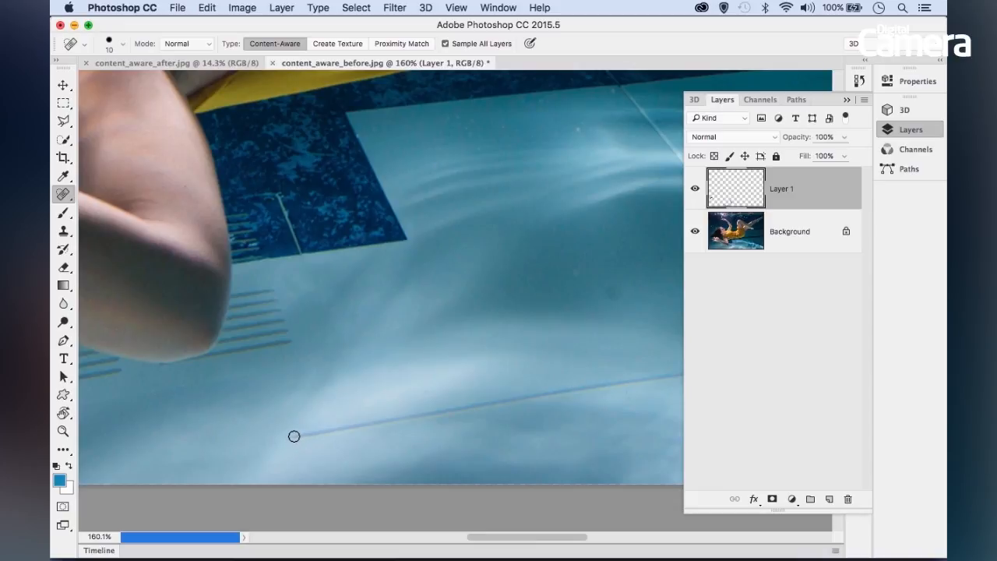
left_click(580, 388, "shift")
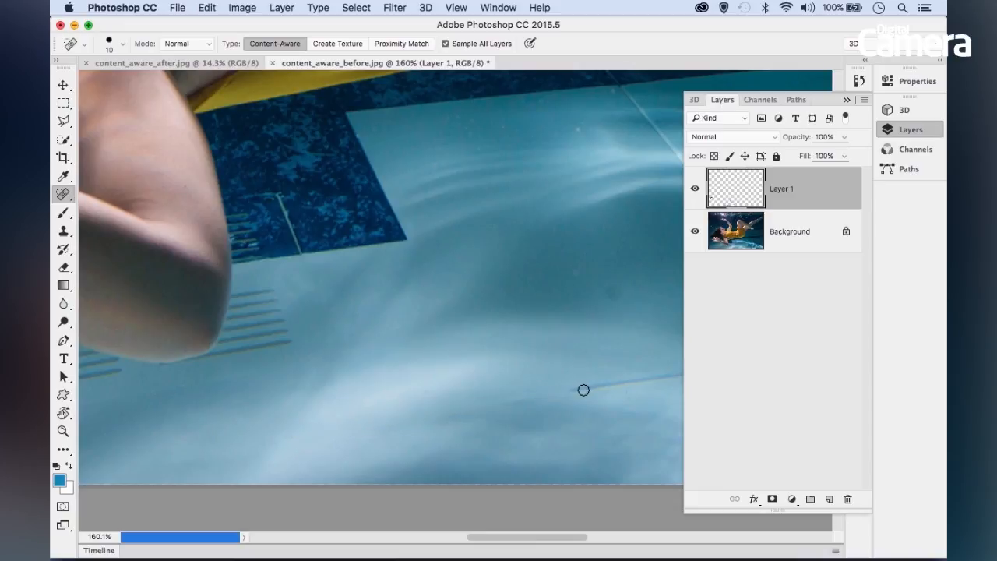
left_click_drag(581, 378, 361, 413)
left_click(624, 375, "shift")
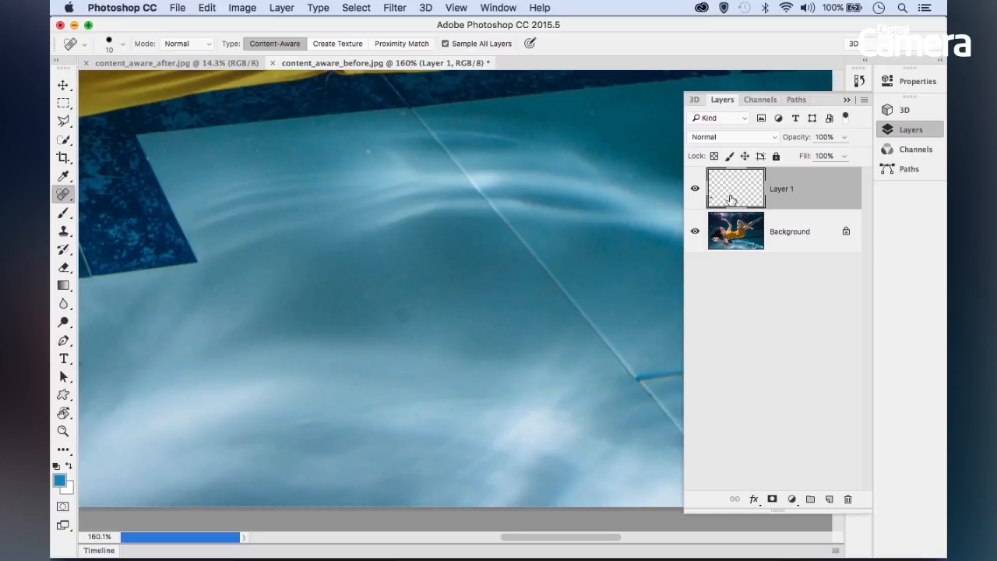
Step: Compare the image with Layer 1 hidden and shown, and heal the leftover traces and small mark on the pool floor
left_click(696, 192)
left_click(696, 192)
left_click(696, 192)
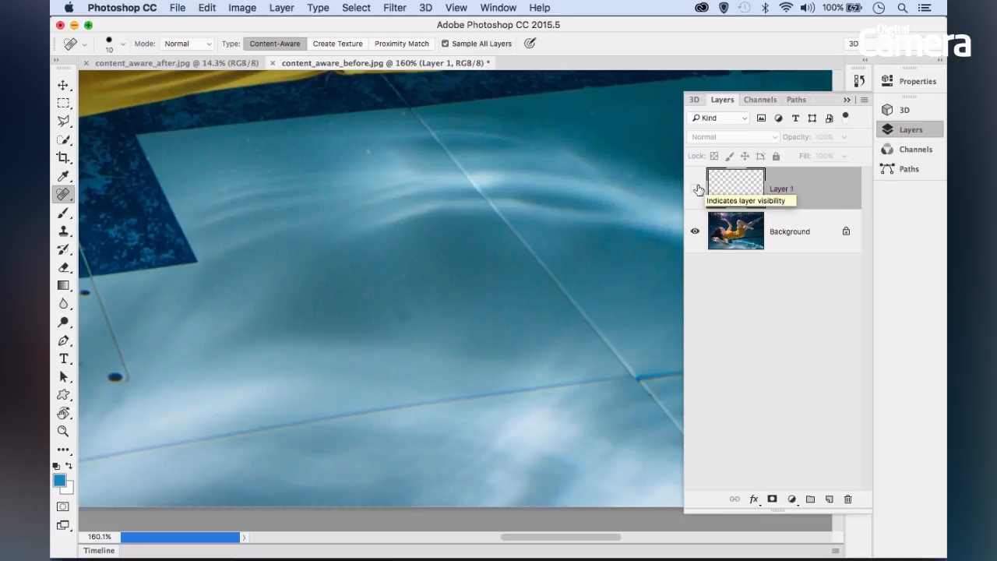
left_click(696, 192)
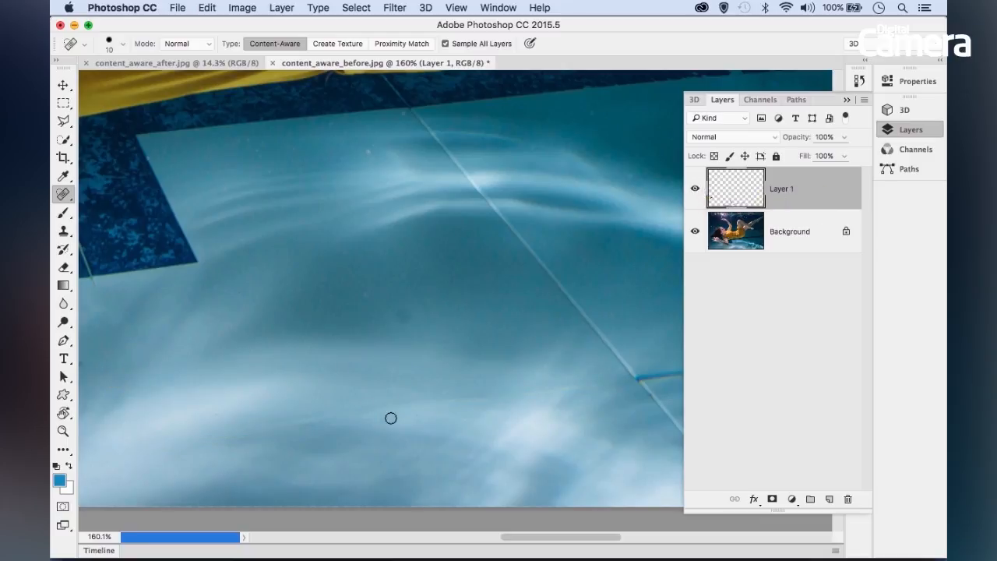
left_click_drag(372, 411, 480, 387)
left_click_drag(395, 314, 407, 318)
Step: Patch the dark tile band between the raised arm and the skirt with clean water from just above, and deselect
left_click(63, 195)
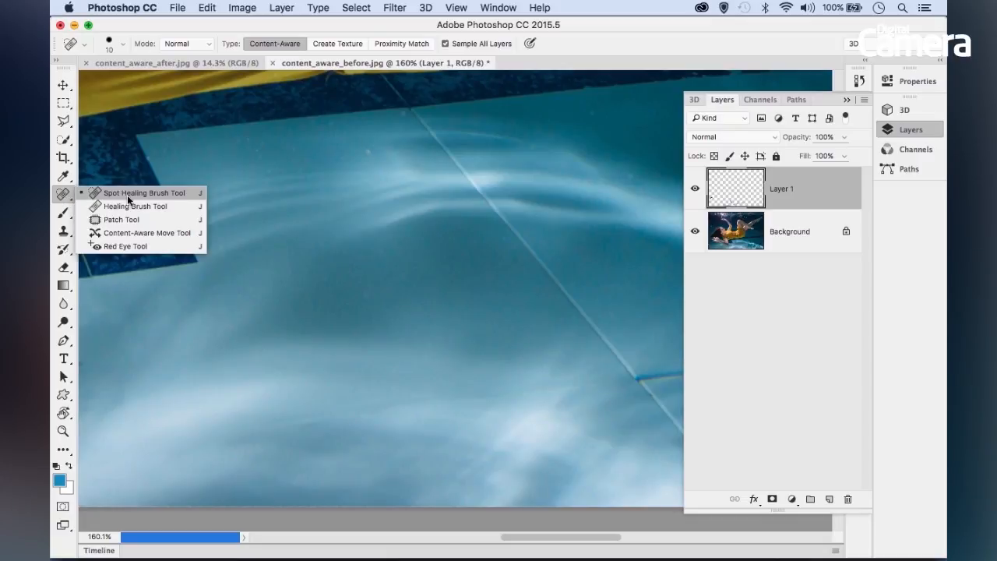
left_click(123, 220)
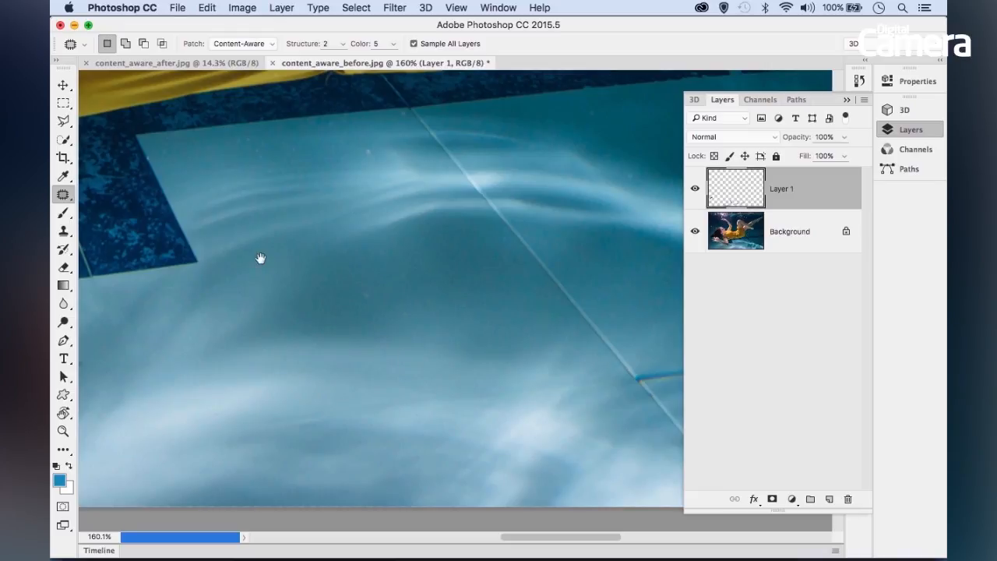
scroll(275, 288, "up", 10)
scroll(381, 405, "up", 8)
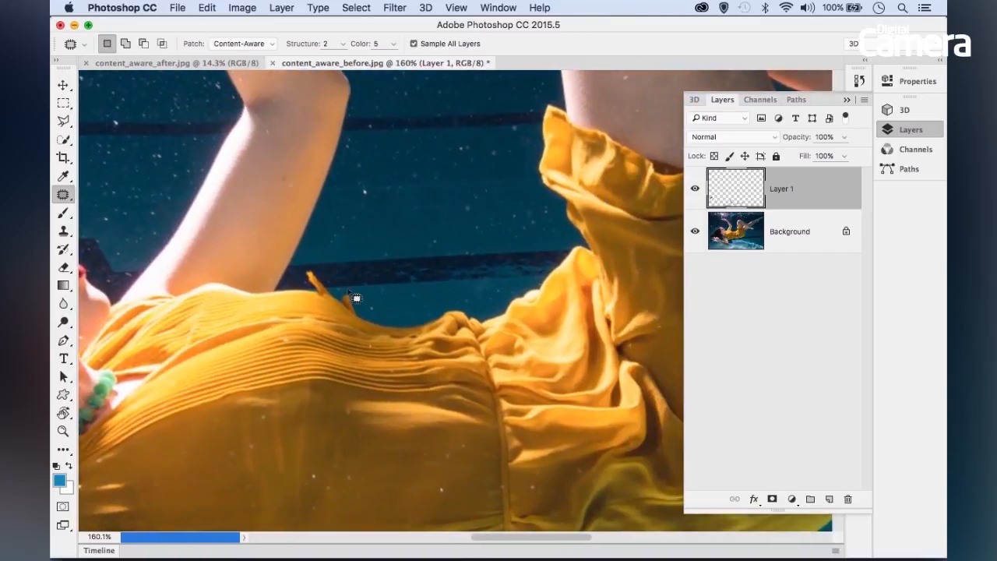
mouse_move(345, 256)
left_mouse_down()
mouse_move(352, 290)
mouse_move(375, 301)
mouse_move(547, 290)
mouse_move(581, 254)
mouse_move(537, 254)
left_mouse_up()
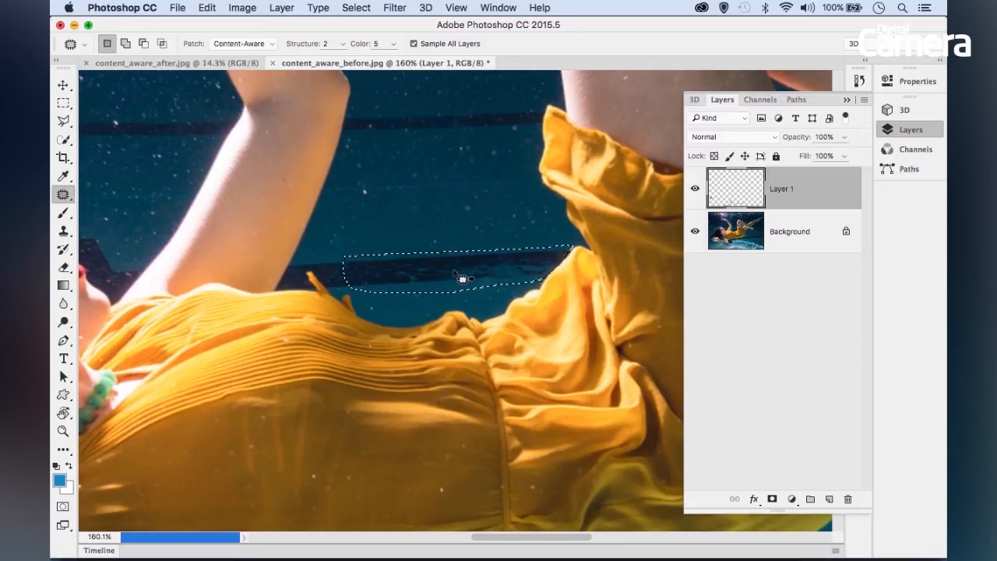
left_click_drag(469, 280, 440, 229)
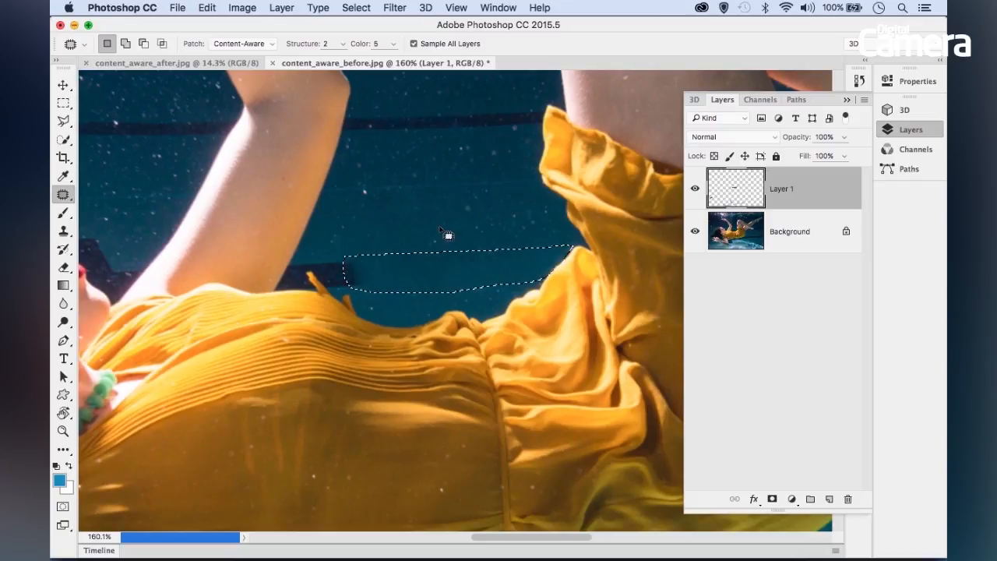
key("super+d")
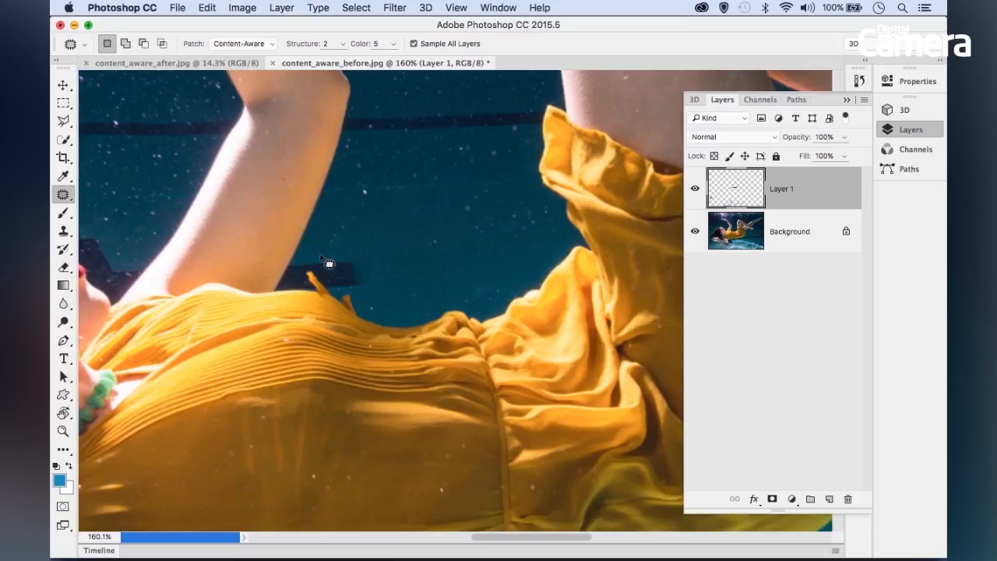
Step: Outline the dark lane line between the toes and the image's edge with the Polygonal Lasso, and duplicate the Background layer
scroll(400, 272, "down", 3)
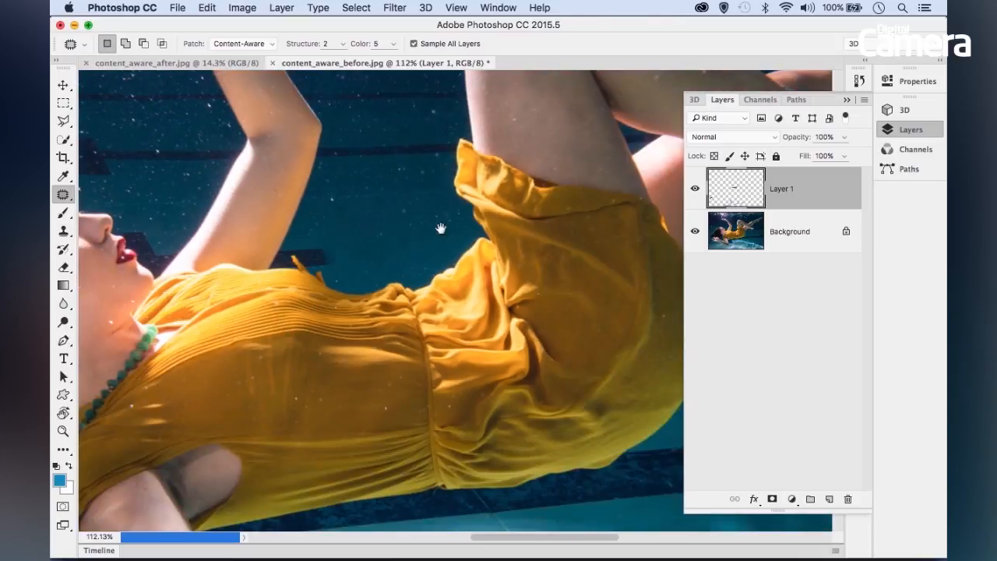
scroll(567, 229, "right", 10)
scroll(346, 246, "right", 1)
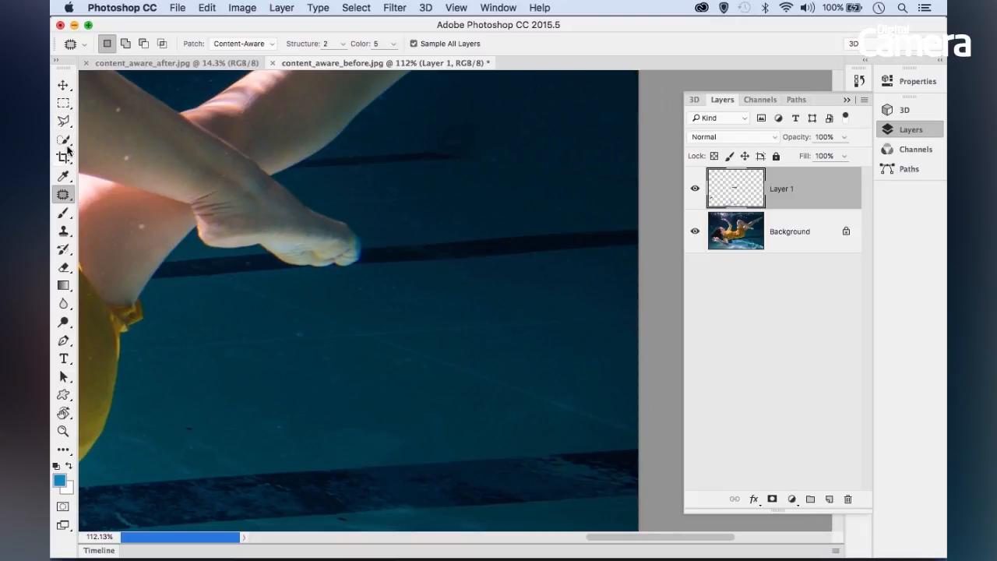
mouse_move(63, 122)
left_mouse_down()
mouse_move(113, 118)
mouse_move(125, 135)
left_mouse_up()
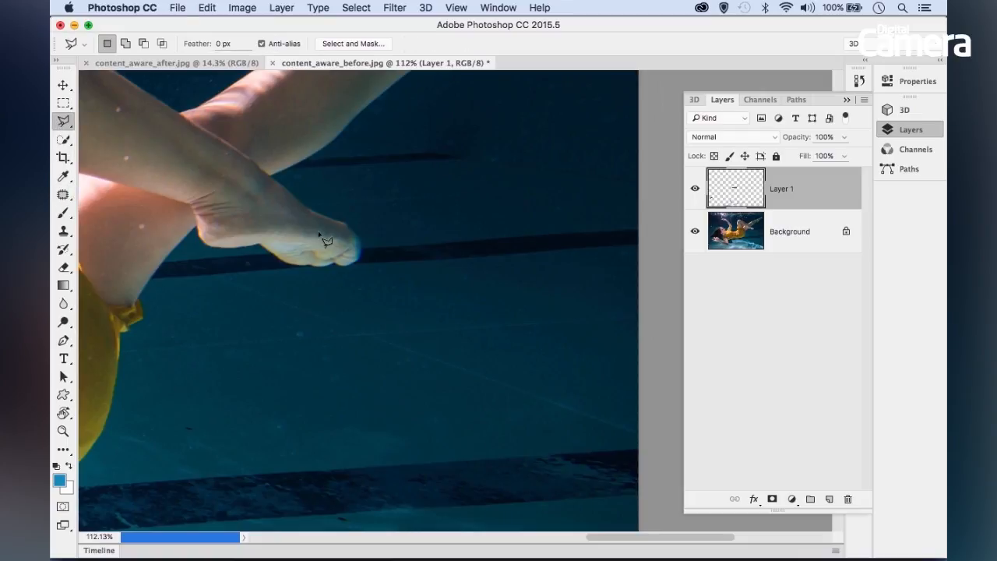
left_click(356, 274)
left_click(650, 251)
double_click(644, 217)
left_click(790, 231)
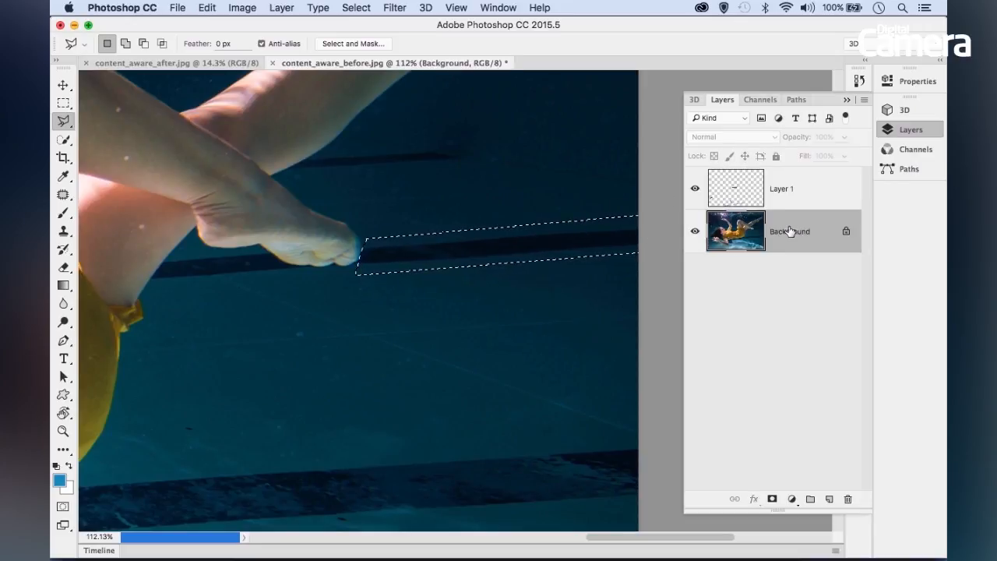
left_click_drag(789, 234, 830, 499)
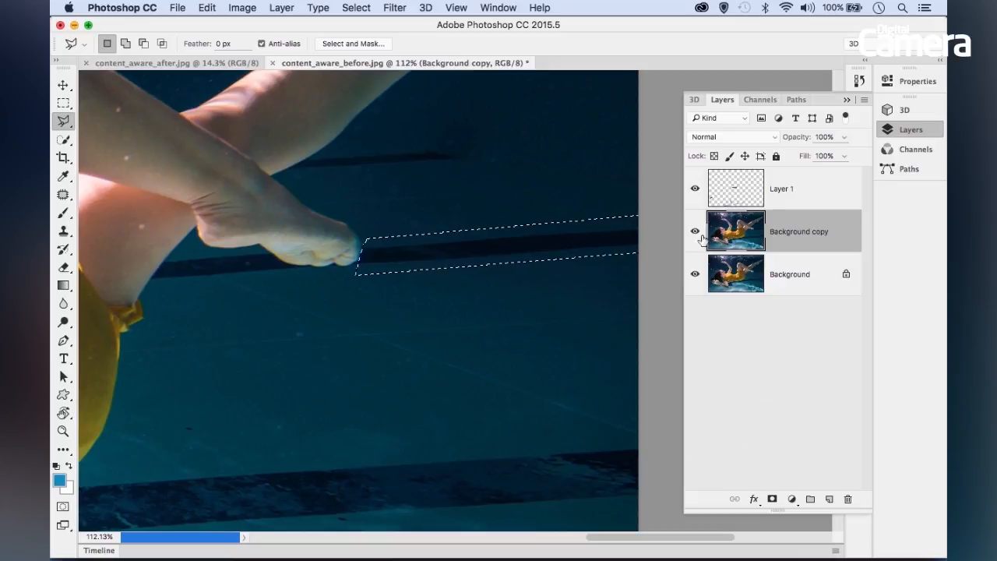
Step: Fill the selected lane line with Content-Aware contents on the Background copy, and deselect
left_click(209, 9)
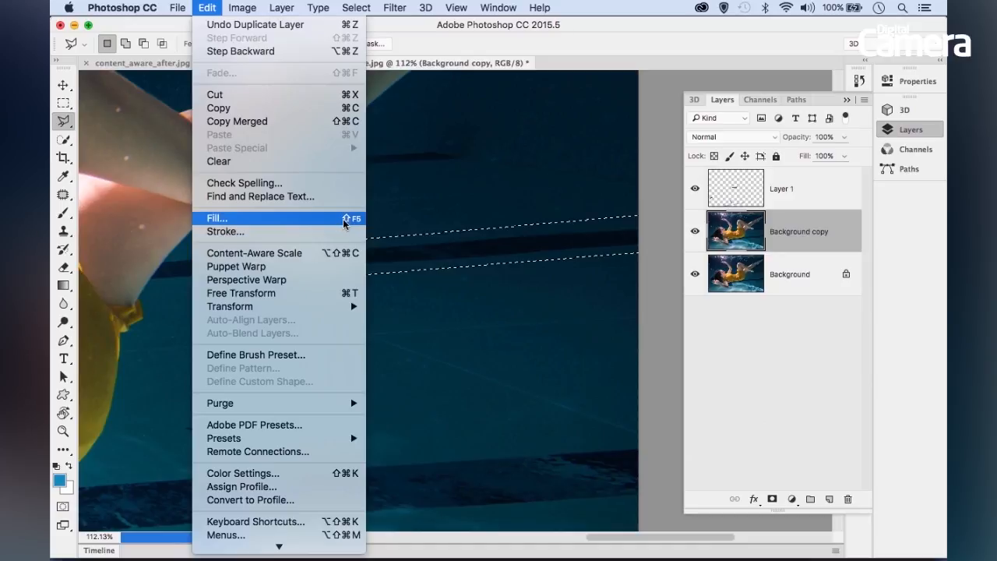
left_click(318, 225)
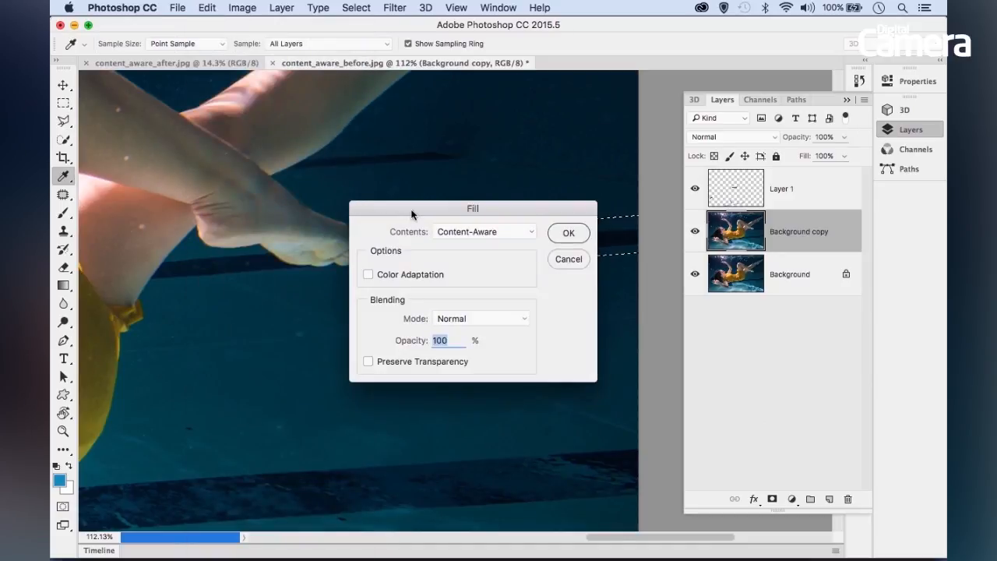
left_click_drag(412, 206, 176, 175)
left_click(239, 198)
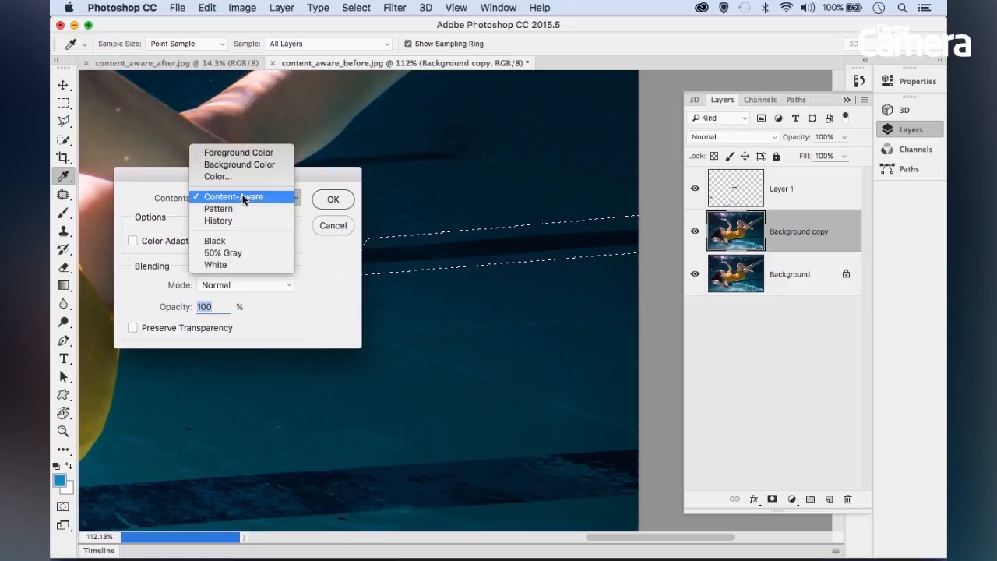
left_click(240, 198)
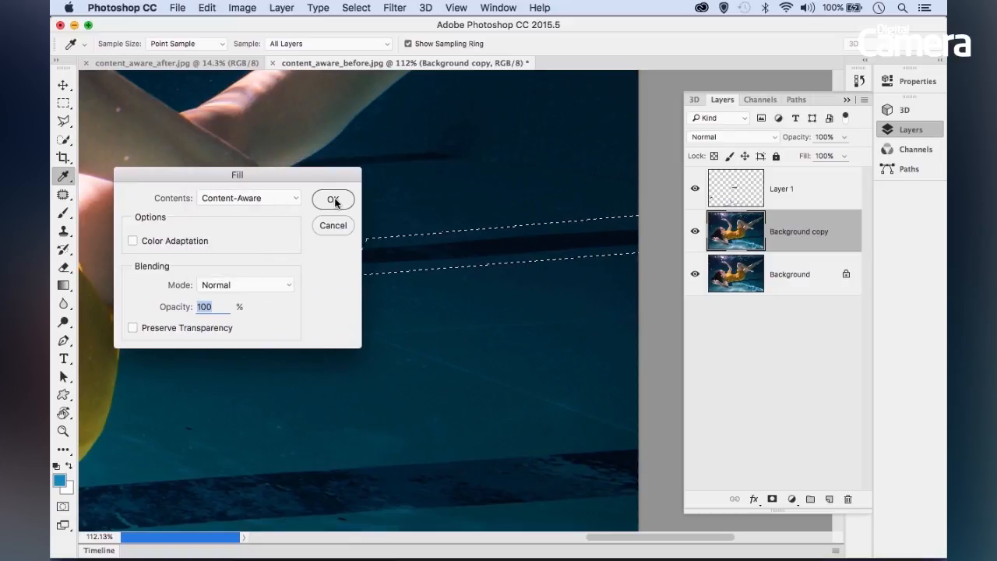
left_click(332, 199)
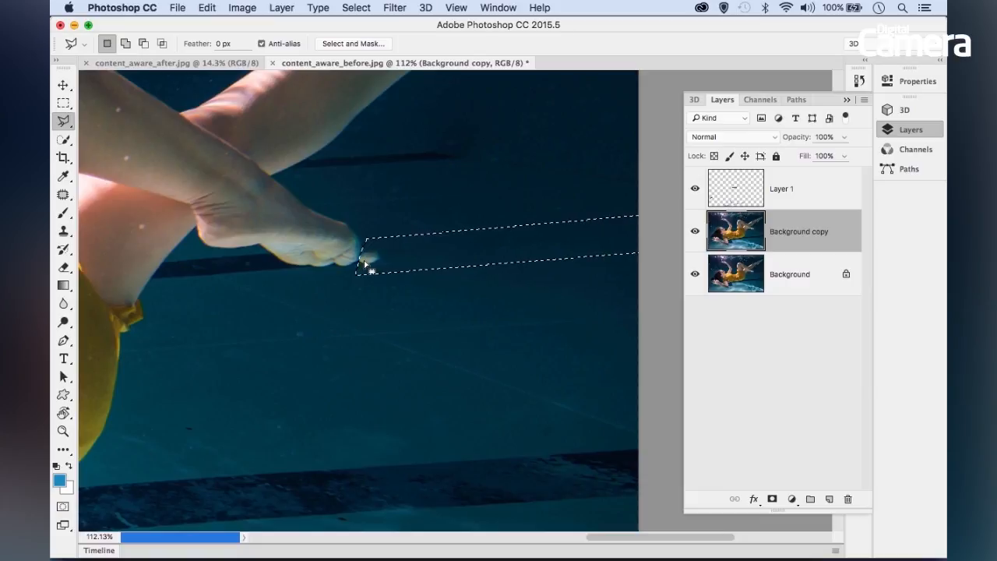
key("super+d")
Step: Clone water over the stray toe fragment beside the foot on Layer 1, using Clone Stamp at size 30, 100% opacity, sampling all layers
left_click(741, 188)
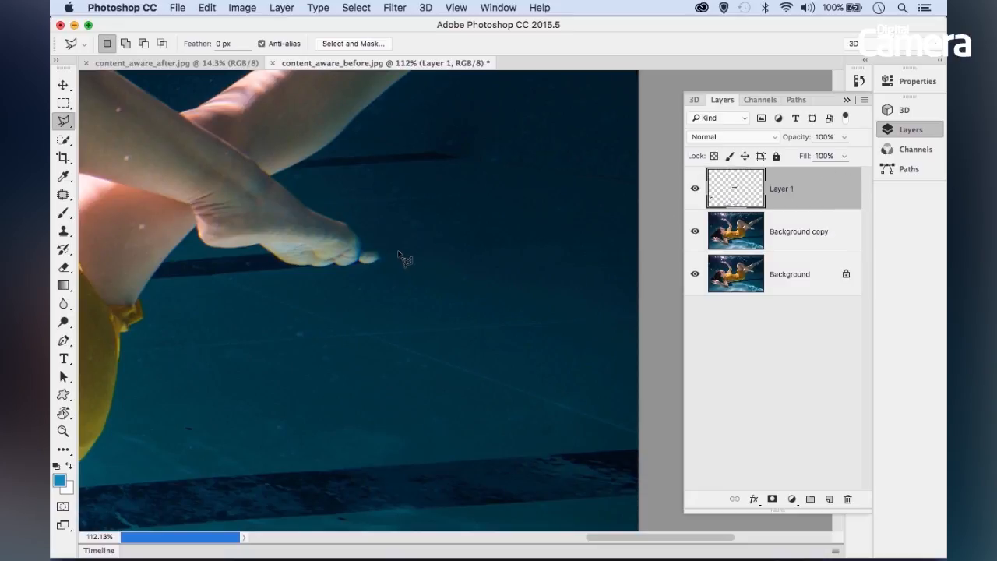
key("s")
key("bracketleft")
key("bracketleft")
key("bracketleft")
key("bracketleft")
key("bracketleft")
key("bracketleft")
key("bracketleft")
key("bracketleft")
key("bracketleft")
key("bracketleft")
key("bracketleft")
key("bracketleft")
key("bracketleft")
left_click(555, 46)
left_click(556, 53)
key("bracketleft")
key("bracketleft")
key("bracketleft")
key("bracketleft")
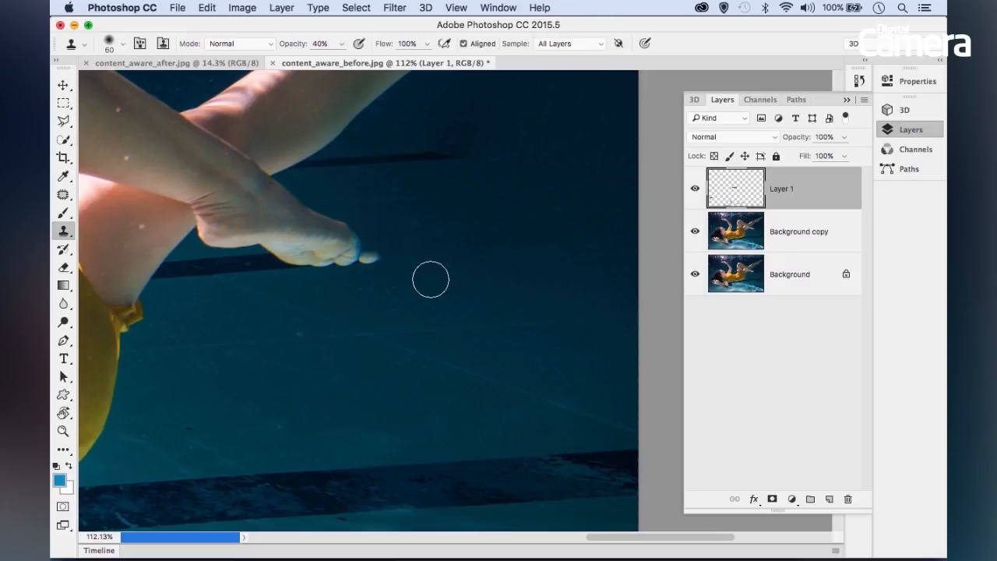
key("bracketright")
left_click(395, 264, "alt")
left_click_drag(378, 257, 370, 269)
left_click(368, 260)
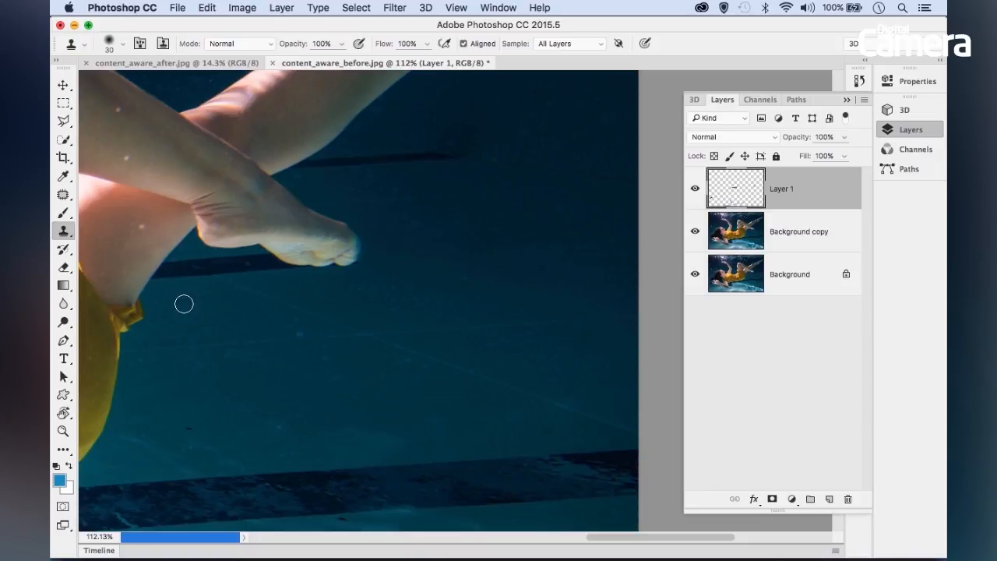
mouse_move(206, 298)
left_mouse_down()
mouse_move(187, 309)
mouse_move(350, 301)
mouse_move(305, 314)
mouse_move(405, 265)
mouse_move(312, 256)
mouse_move(327, 238)
mouse_move(299, 231)
mouse_move(481, 215)
mouse_move(363, 294)
mouse_move(442, 176)
mouse_move(429, 225)
mouse_move(454, 219)
mouse_move(413, 223)
mouse_move(369, 244)
left_mouse_up()
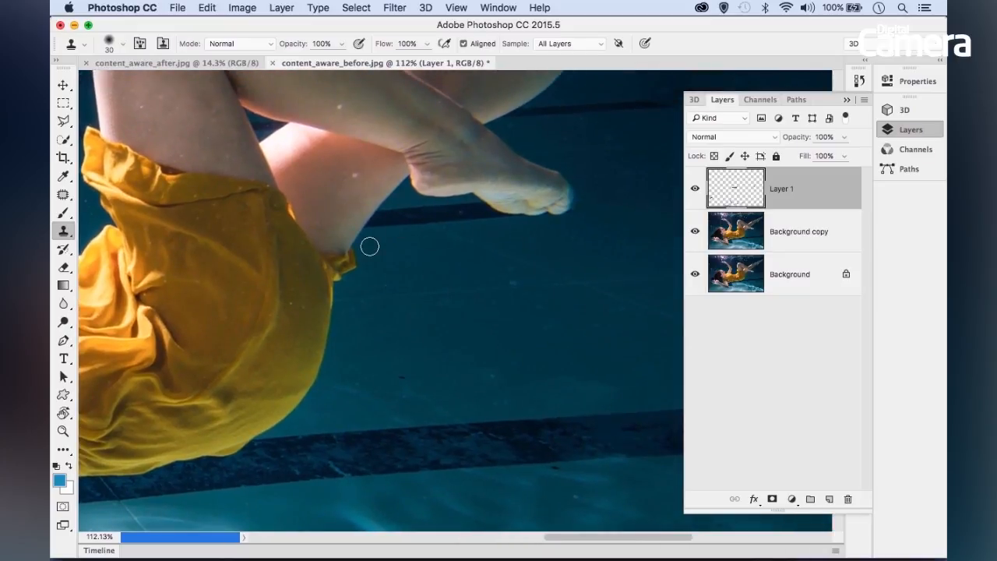
Step: Clone clean water over the ends of the dark lane line where it meets the leg and the foot
left_click(379, 248, "alt")
key("bracketleft")
key("bracketleft")
key("l")
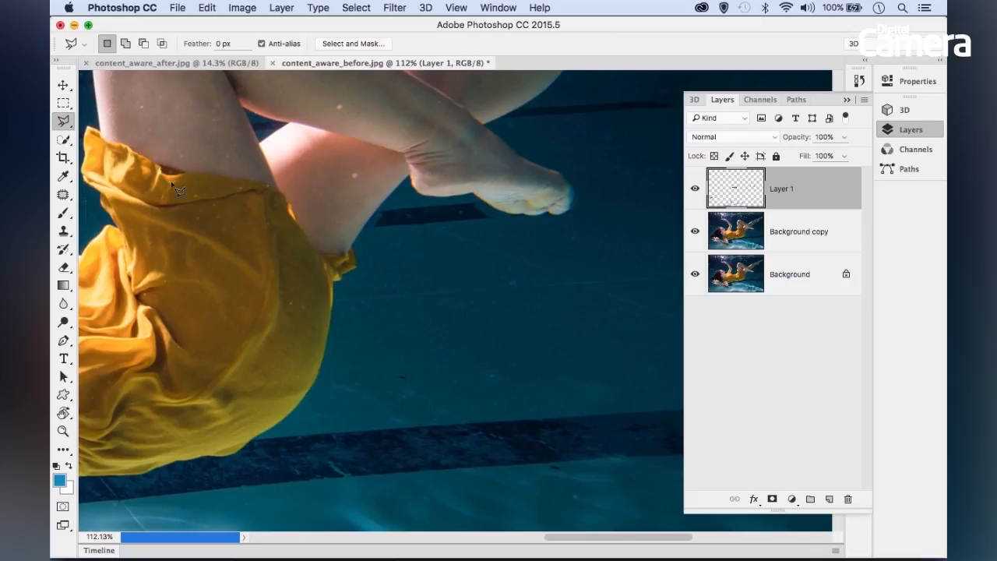
Step: Patch the remaining dark lane-line fragment below the foot with clean water, using Content-Aware at Structure 2 and Color 5, and deselect
left_click(63, 194)
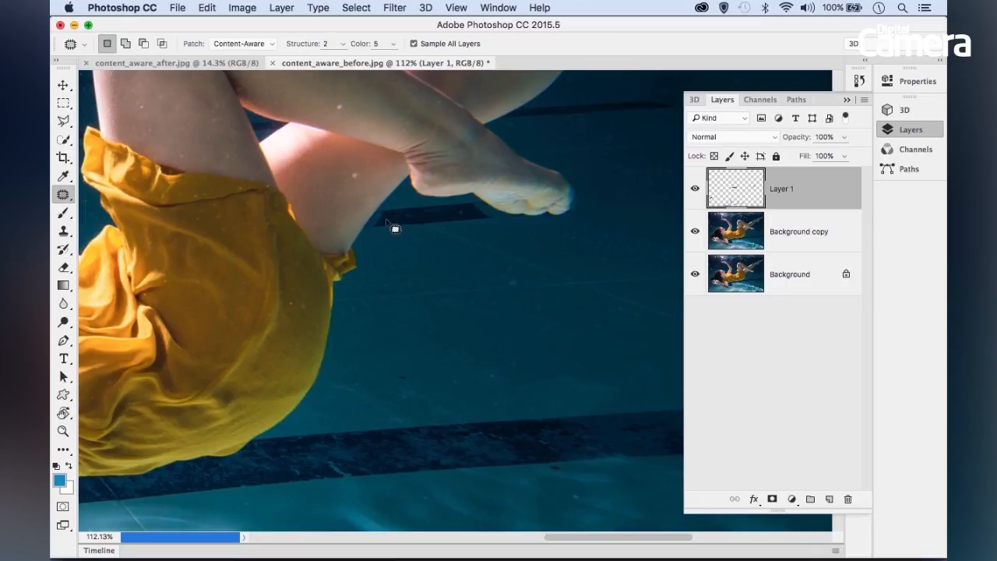
mouse_move(381, 210)
left_mouse_down()
mouse_move(374, 226)
mouse_move(389, 231)
mouse_move(493, 225)
mouse_move(490, 212)
mouse_move(461, 207)
mouse_move(445, 245)
mouse_move(452, 255)
left_mouse_up()
left_click(510, 242)
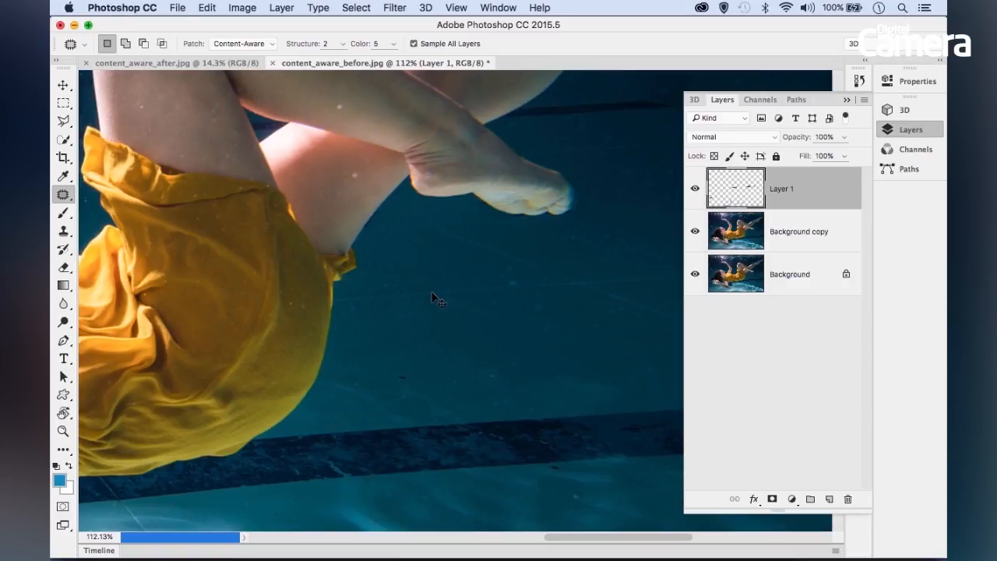
Step: Switch to content_aware_after.jpg and duplicate its Background layer
left_click(207, 10)
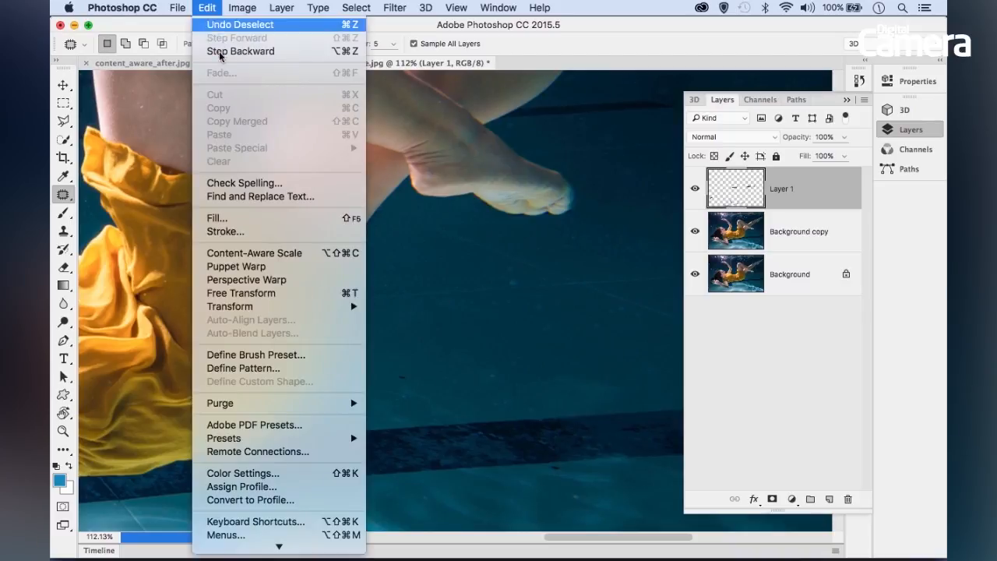
left_click(158, 60)
left_click(169, 62)
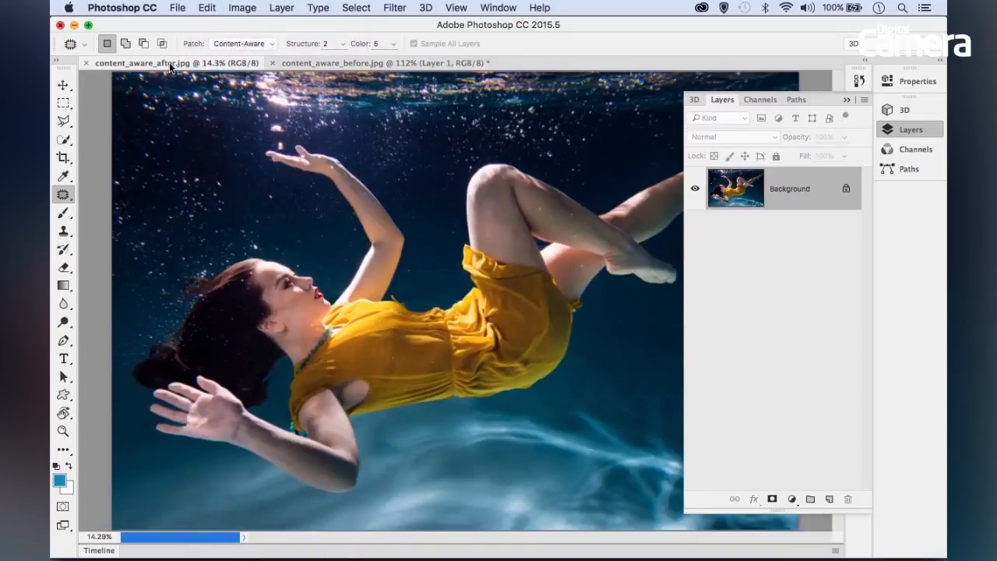
left_click(847, 100)
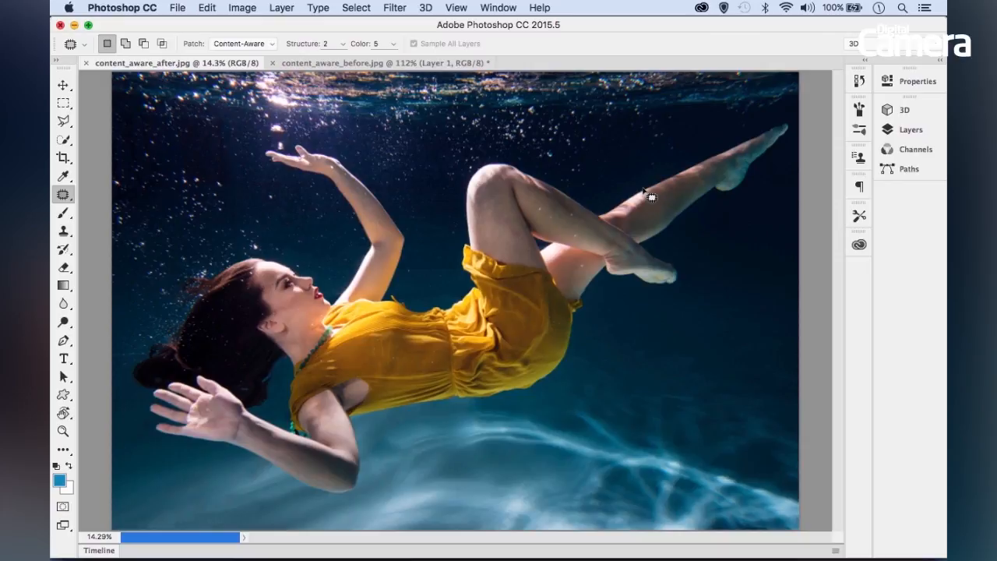
key("super+minus")
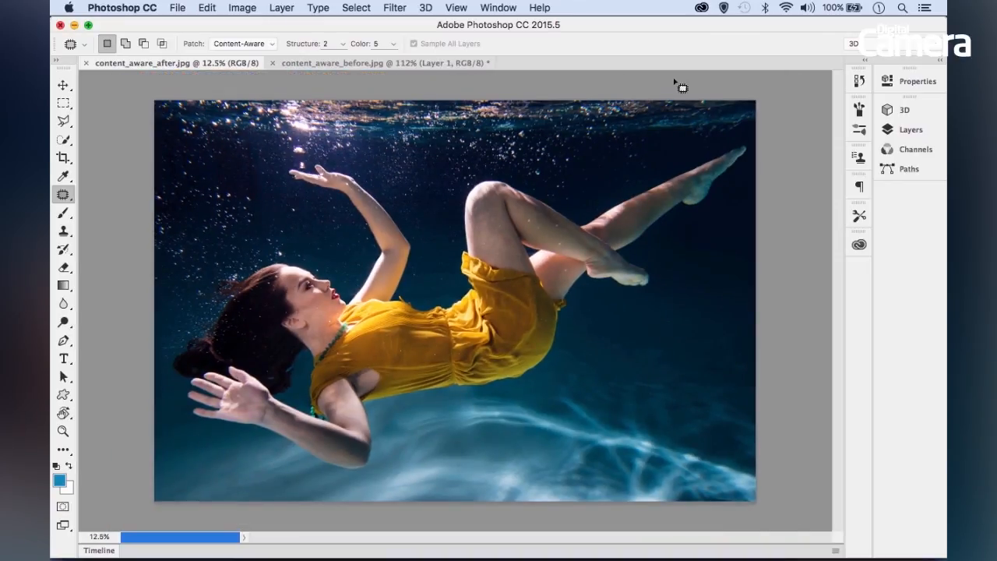
left_click(904, 129)
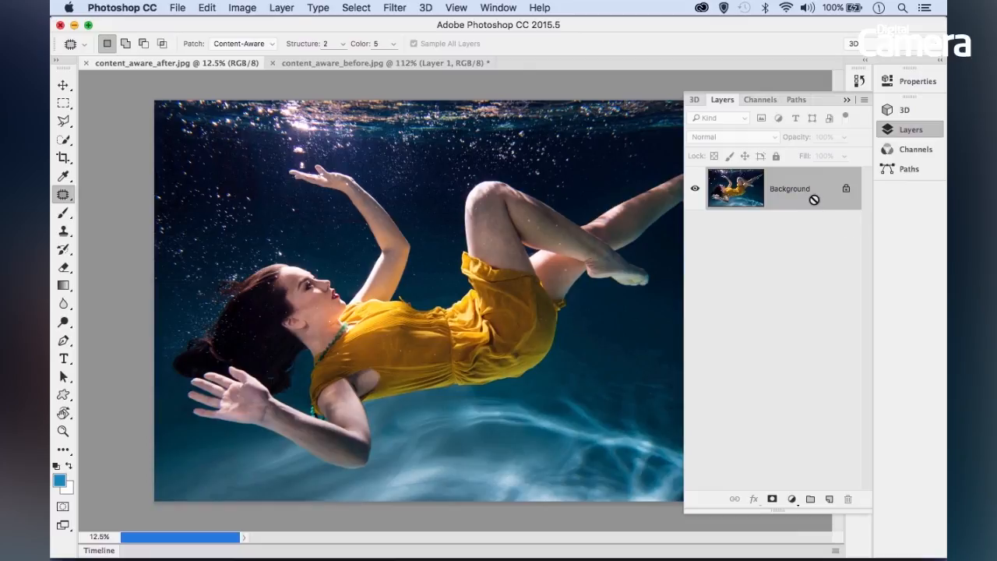
key("super+j")
left_click(846, 100)
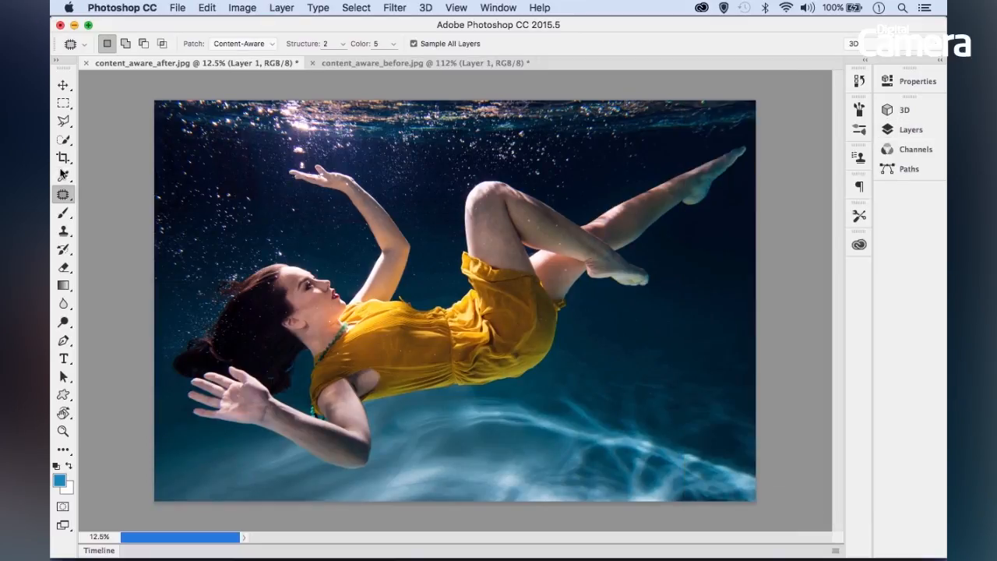
Step: Extend the canvas past the image's right and lower edges with the Crop tool at Original Ratio
left_click(64, 159)
left_click_drag(753, 496, 782, 519)
key("Return")
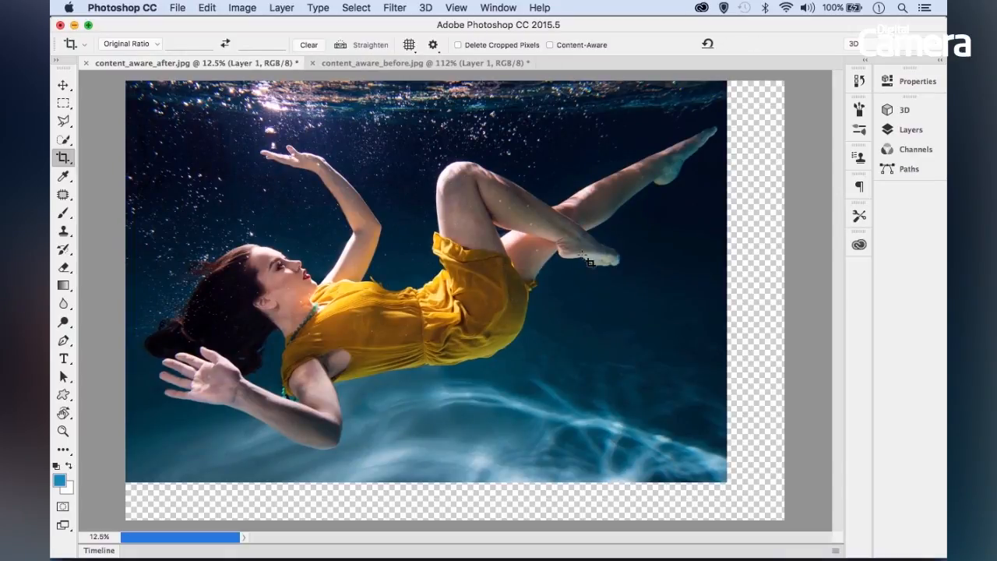
left_click(206, 8)
left_click(277, 254)
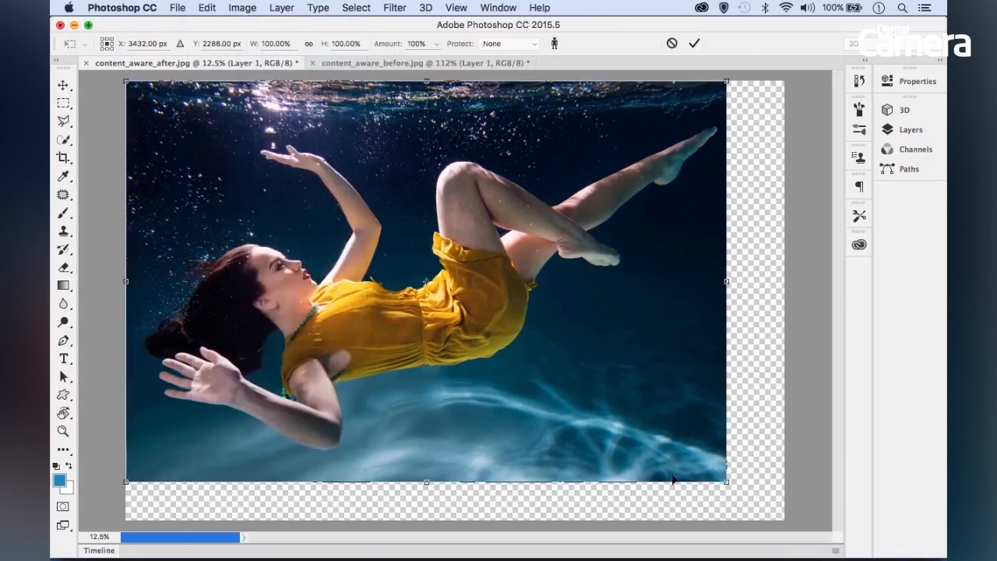
left_click_drag(729, 483, 758, 520)
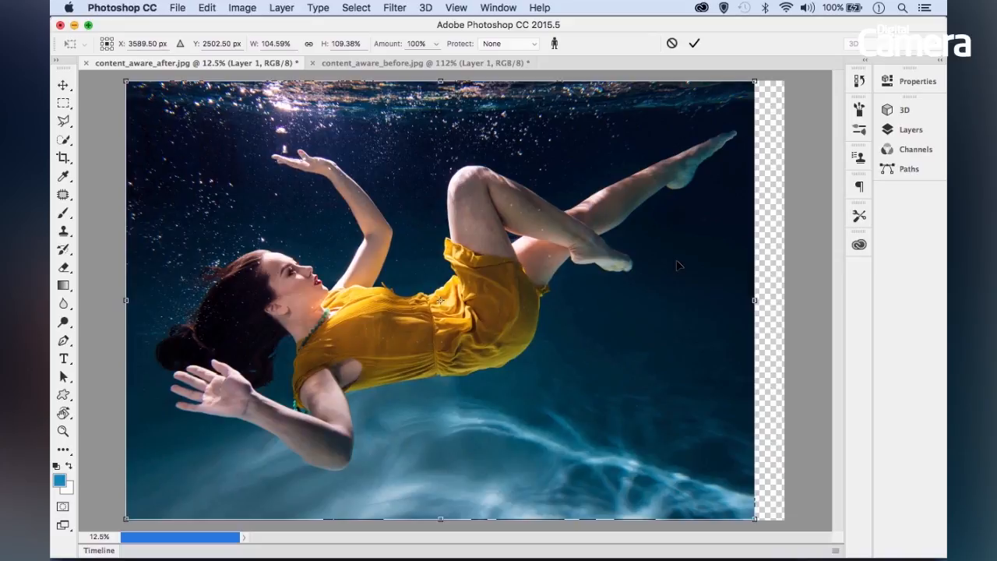
key("Escape")
key("c")
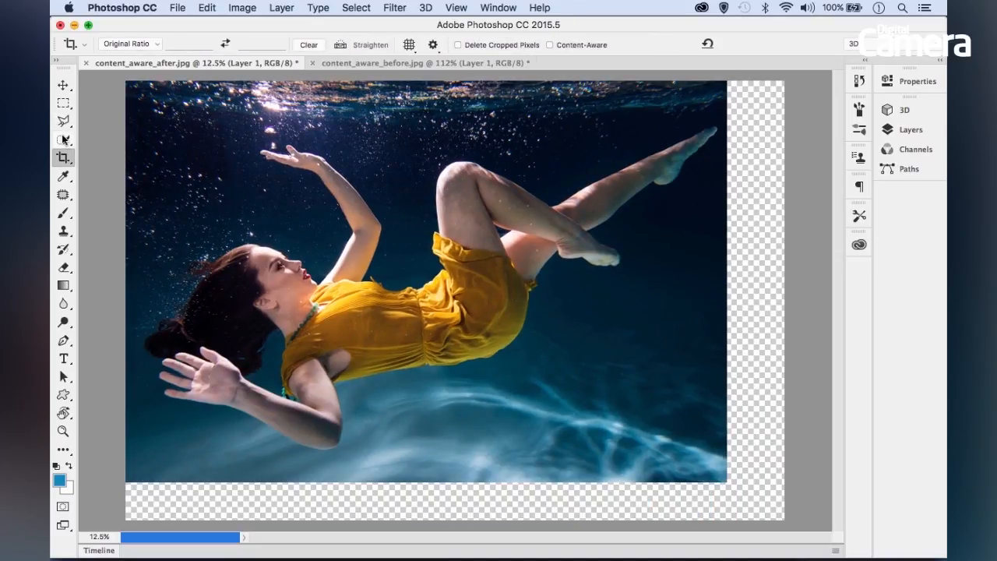
Step: Select the whole woman, including hair, arms and legs, with the Quick Selection tool at brush sizes 150 and 100
left_click_drag(65, 143, 127, 143)
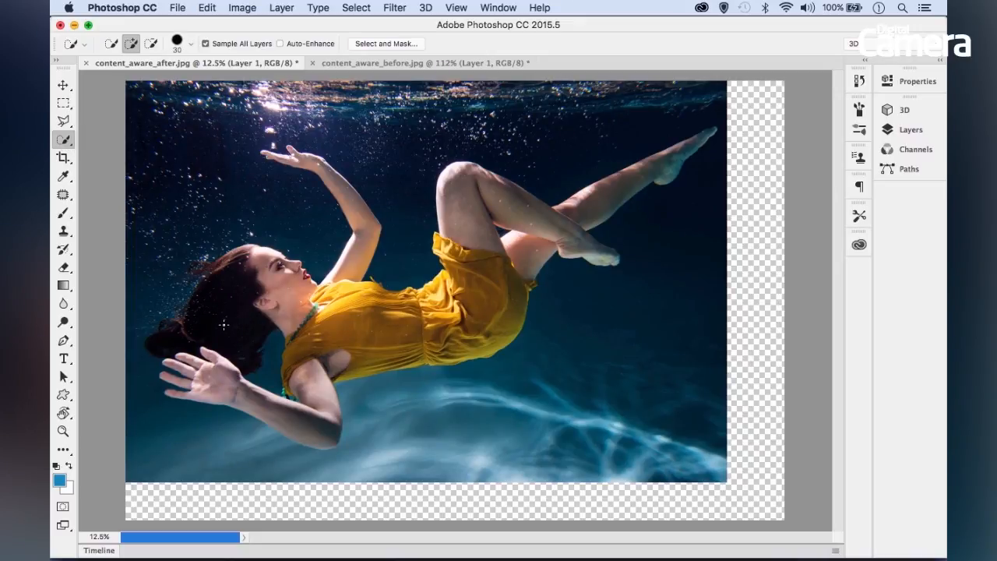
key("]")
key("]")
key("]")
key("]")
key("]")
mouse_move(221, 330)
left_mouse_down()
mouse_move(270, 289)
mouse_move(318, 316)
mouse_move(346, 277)
mouse_move(355, 249)
mouse_move(318, 160)
left_mouse_up()
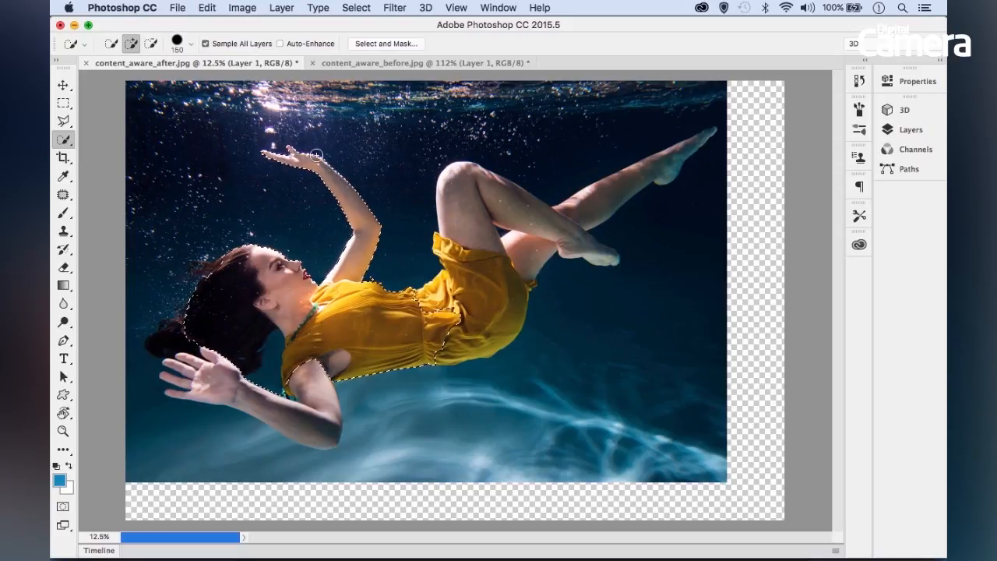
key("[")
key("[")
mouse_move(202, 341)
left_mouse_down()
mouse_move(184, 387)
mouse_move(306, 422)
mouse_move(307, 360)
left_mouse_up()
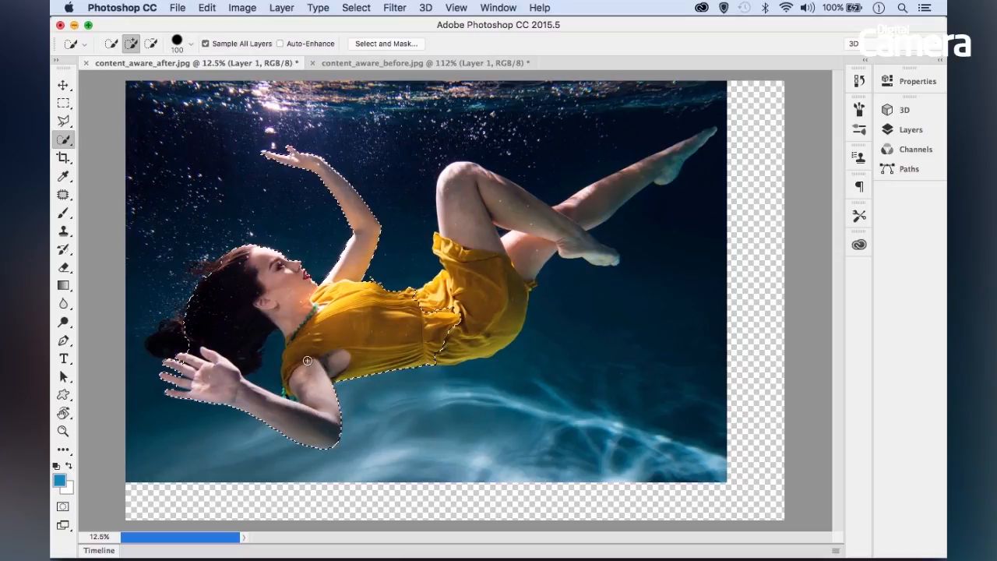
mouse_move(454, 319)
left_mouse_down()
mouse_move(476, 207)
mouse_move(526, 236)
mouse_move(614, 205)
left_mouse_up()
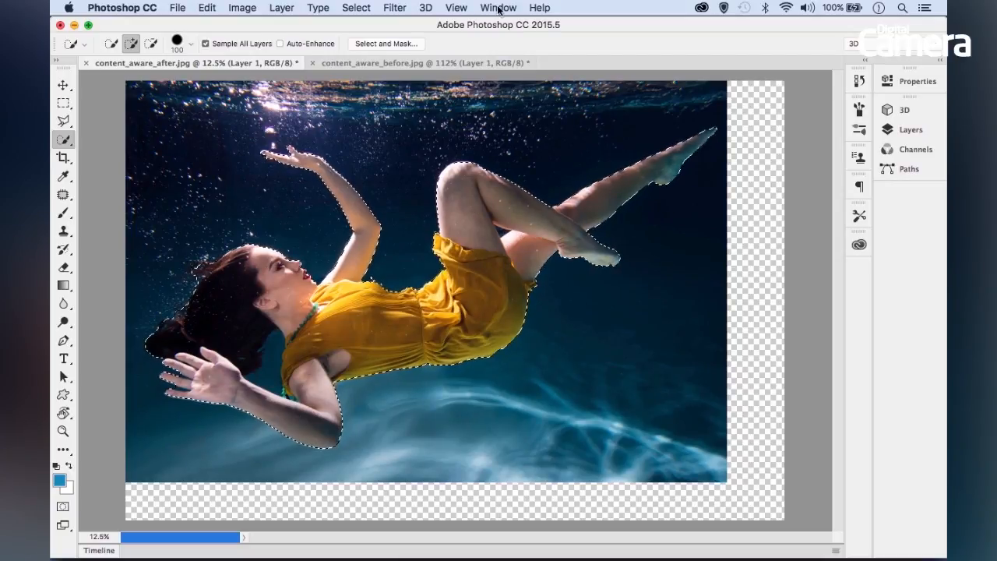
Step: Save the selection of the woman as a new alpha channel, and deselect
left_click(497, 8)
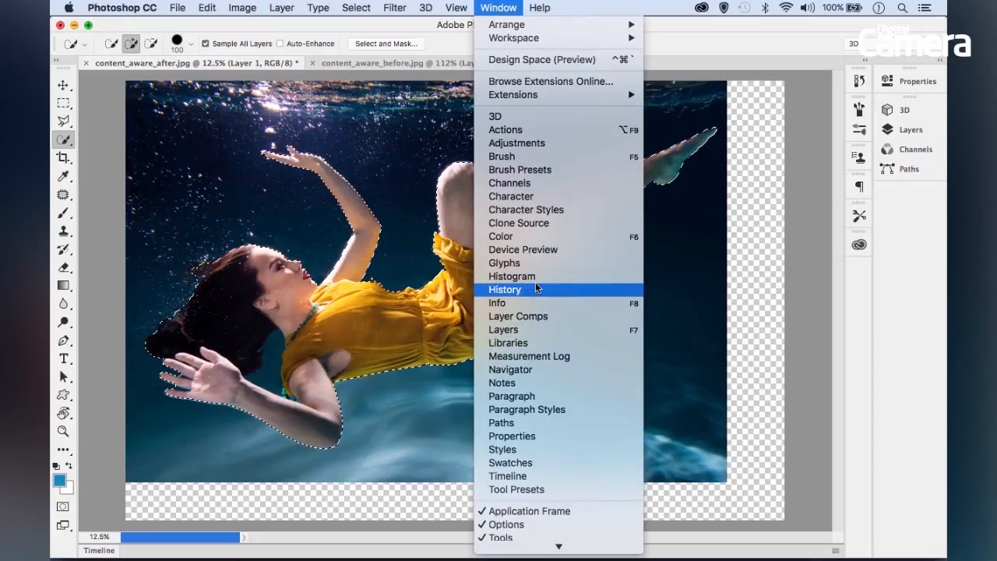
left_click(535, 183)
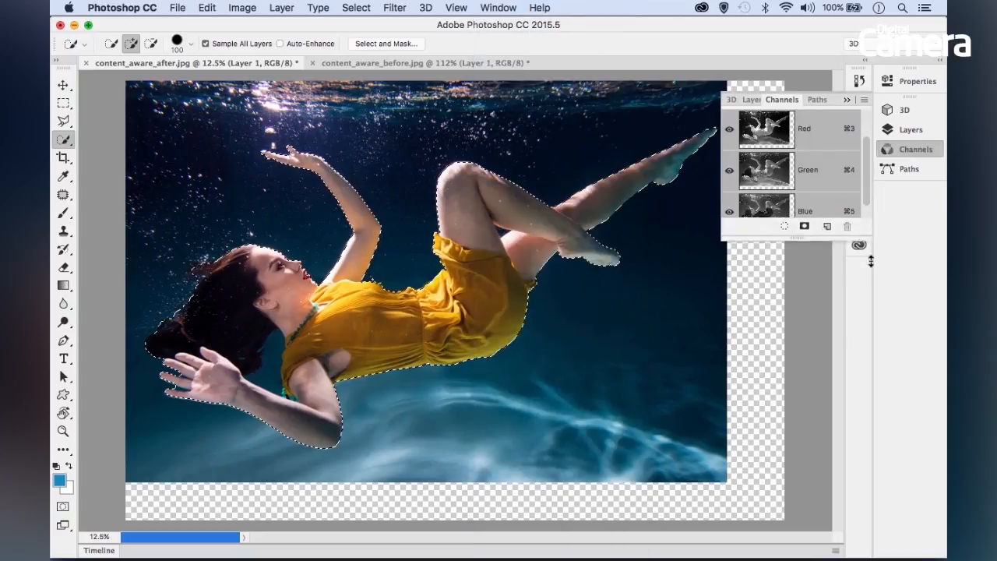
left_click_drag(870, 261, 867, 333)
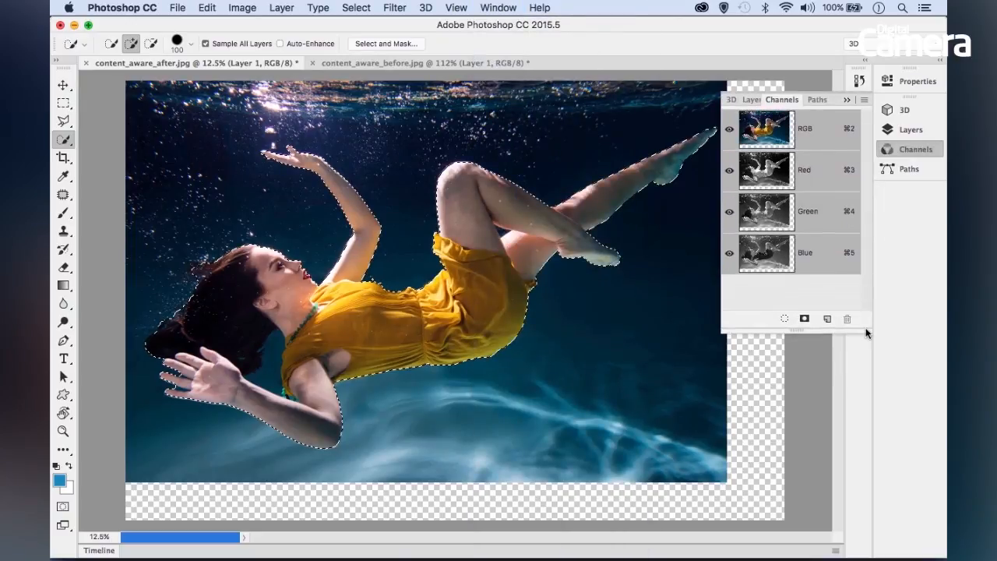
left_click(805, 321)
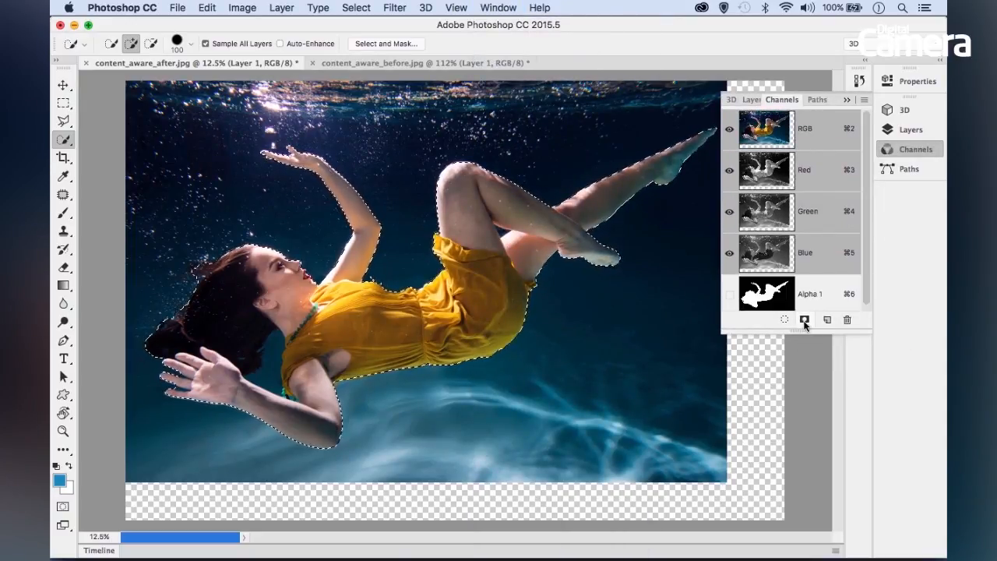
left_click(847, 102)
key("super+d")
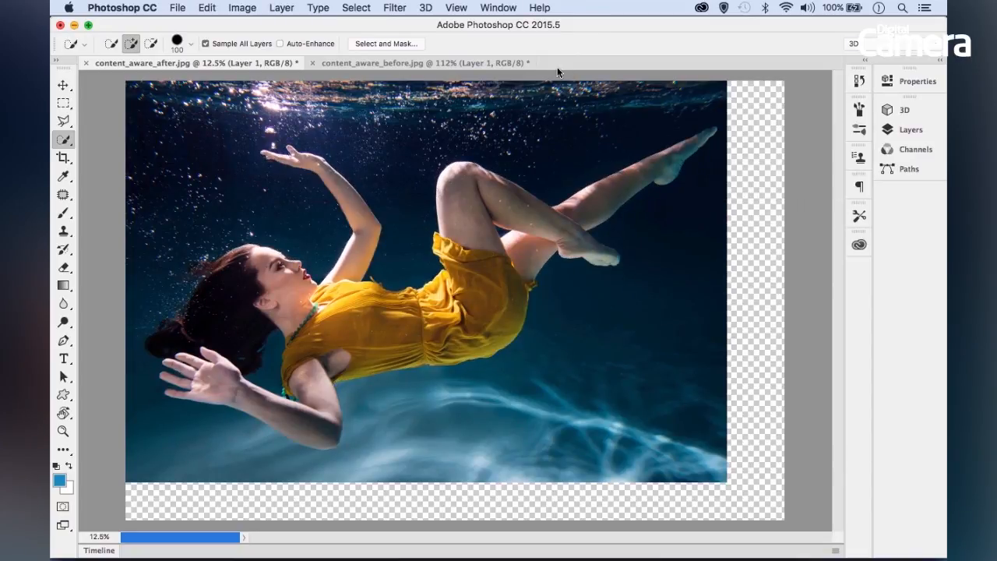
Step: Content-Aware Scale Layer 1 with Alpha 1 protected, stretching it to the canvas's lower edge and slightly wider
left_click(207, 8)
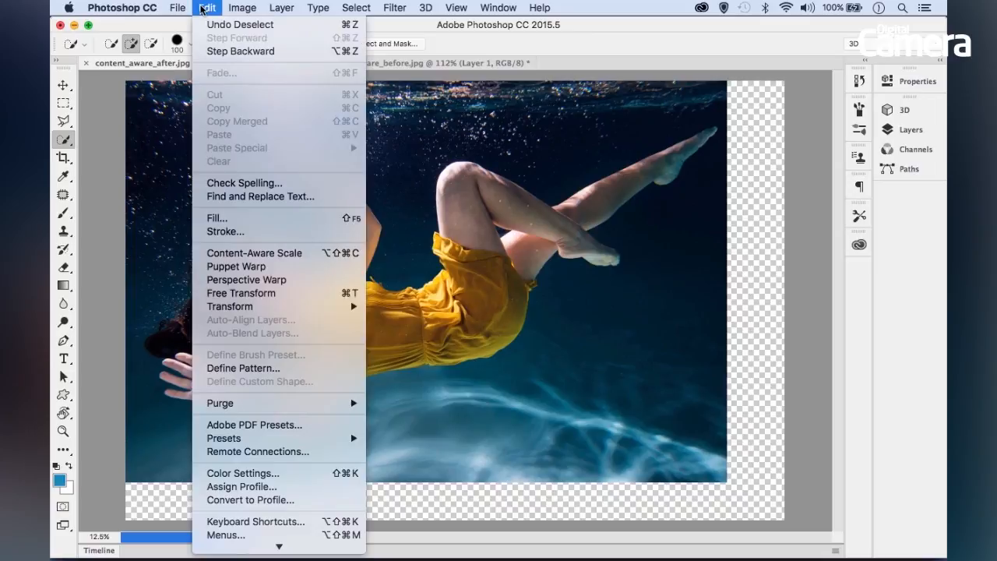
left_click(276, 254)
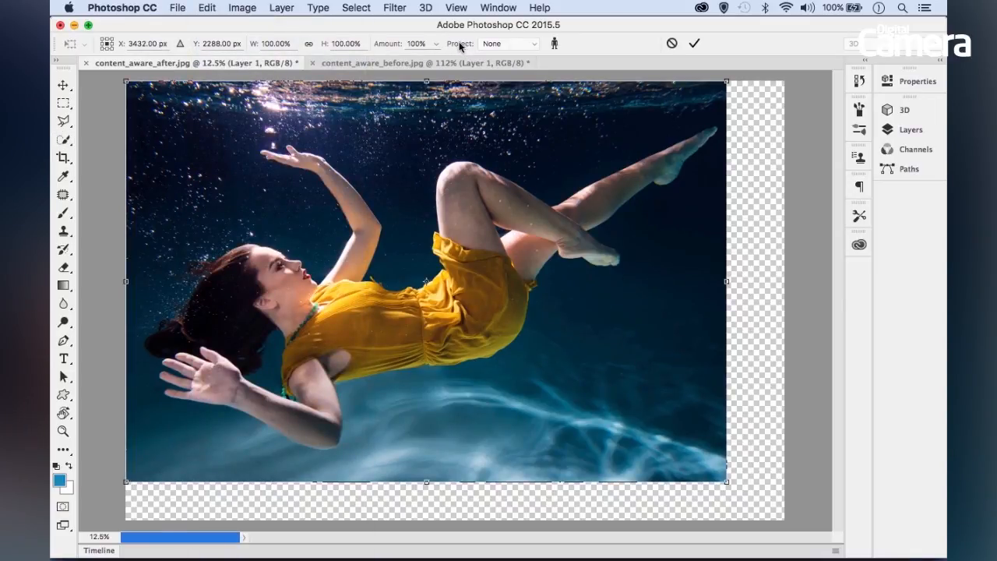
left_click(520, 46)
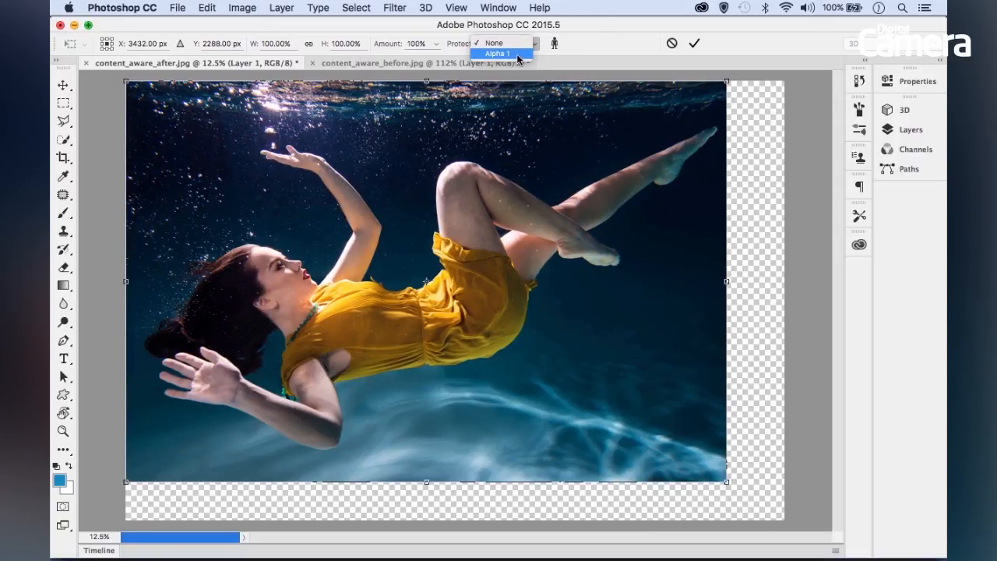
left_click(516, 54)
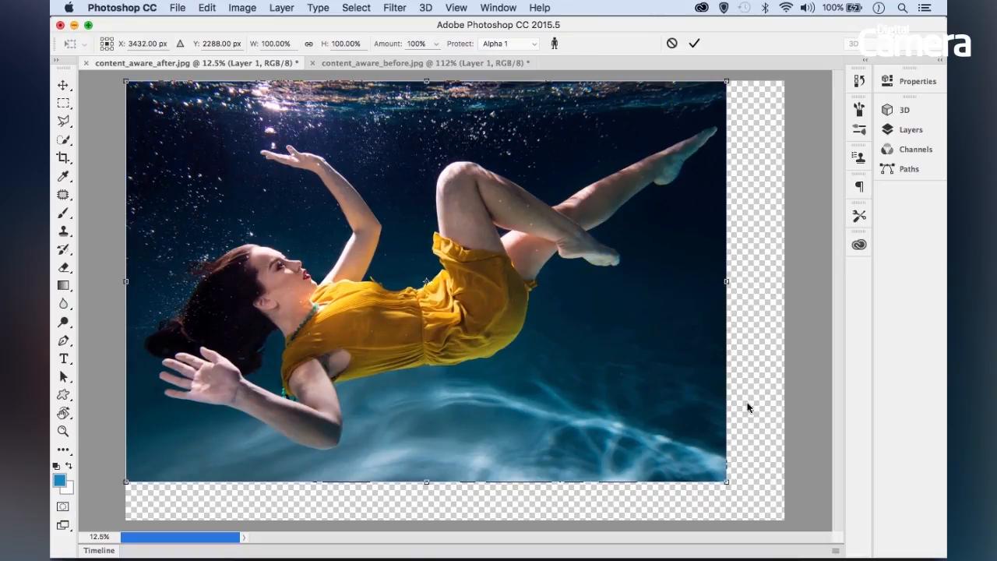
left_click_drag(727, 482, 754, 524)
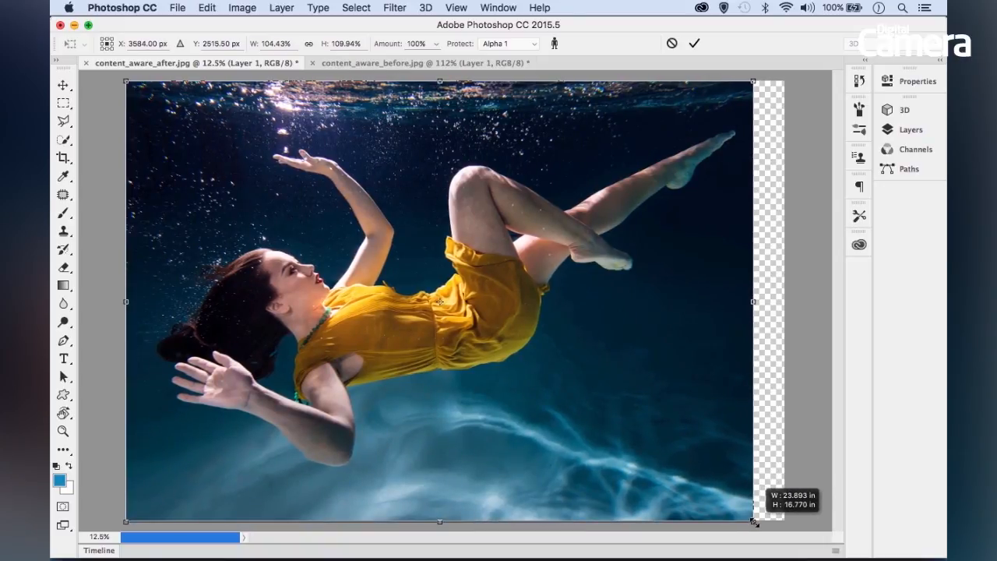
left_click_drag(754, 523, 737, 523)
key("Return")
Step: Crop off the empty transparent strip along the image's right side without a fixed ratio
left_click(63, 158)
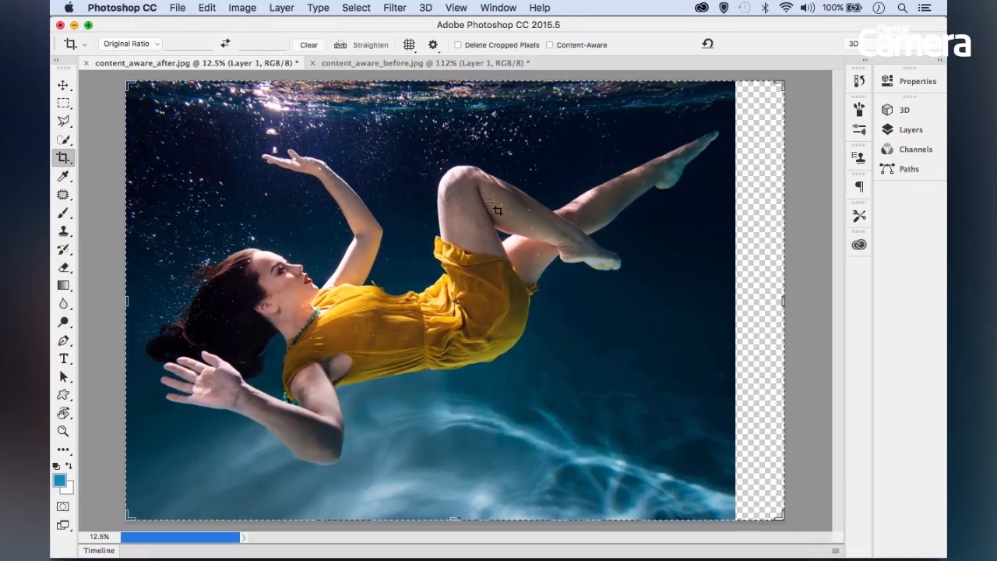
right_click(778, 296)
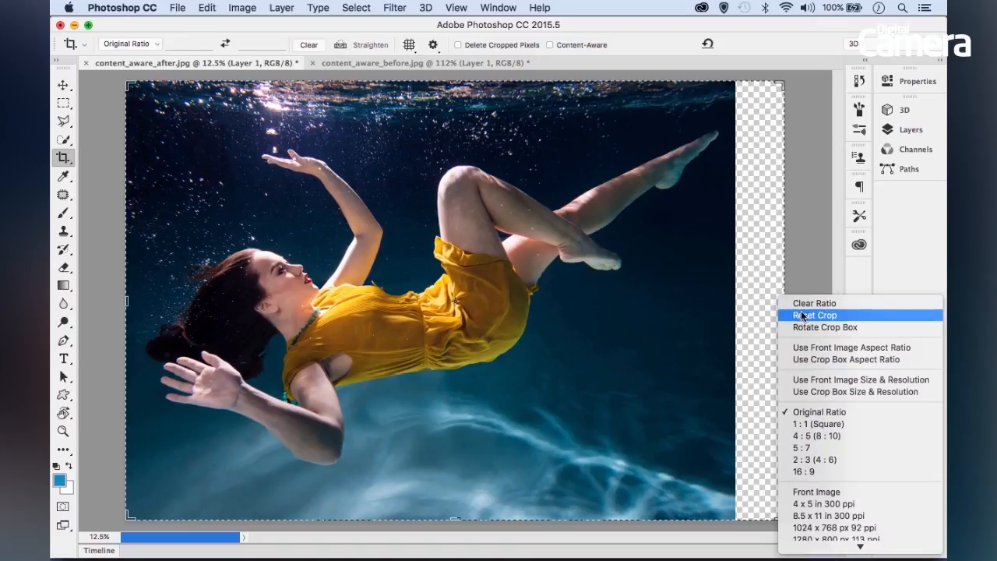
left_click(785, 301)
left_click_drag(781, 293, 759, 295)
key("Return")
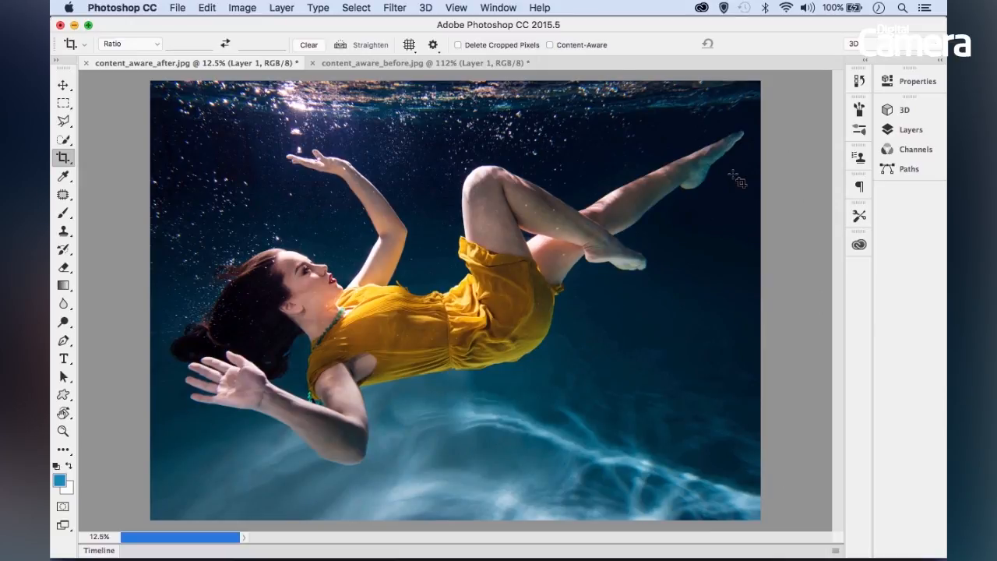
Step: Rotate the image slightly counterclockwise in a crop, widen the crop over the empty corners, and apply it with Content-Aware filling
left_click(738, 112)
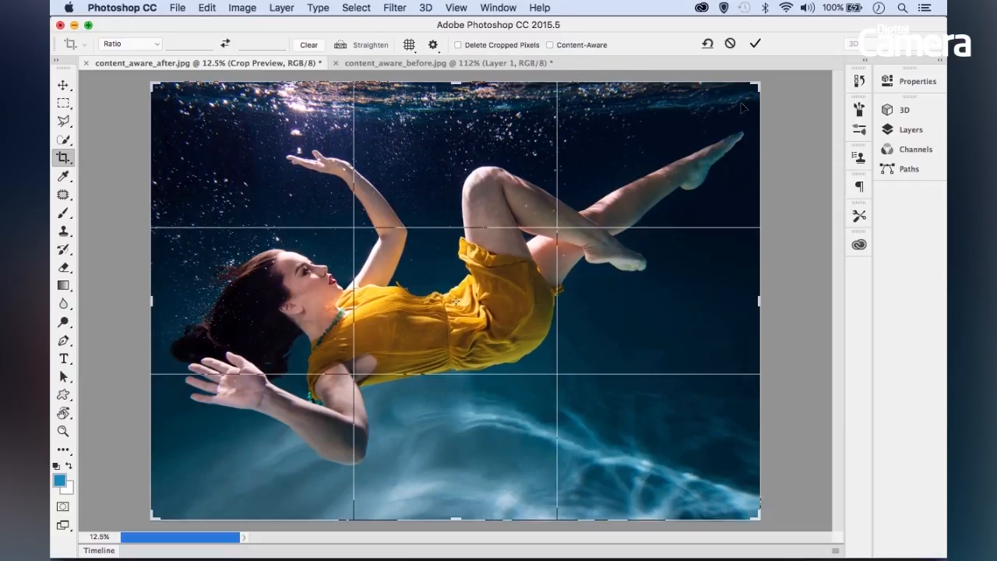
left_click_drag(770, 83, 747, 109)
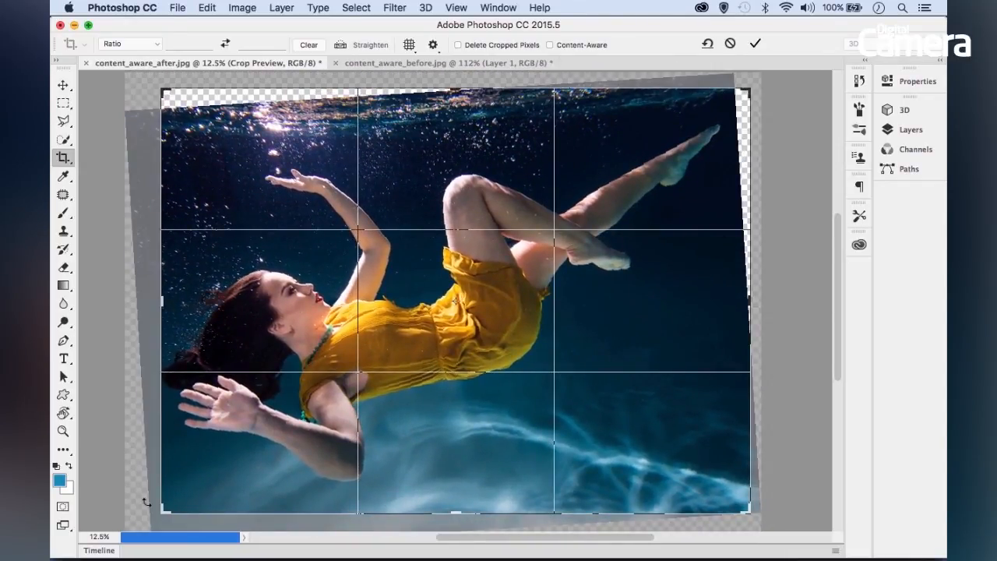
key("super+minus")
left_click_drag(261, 441, 253, 447)
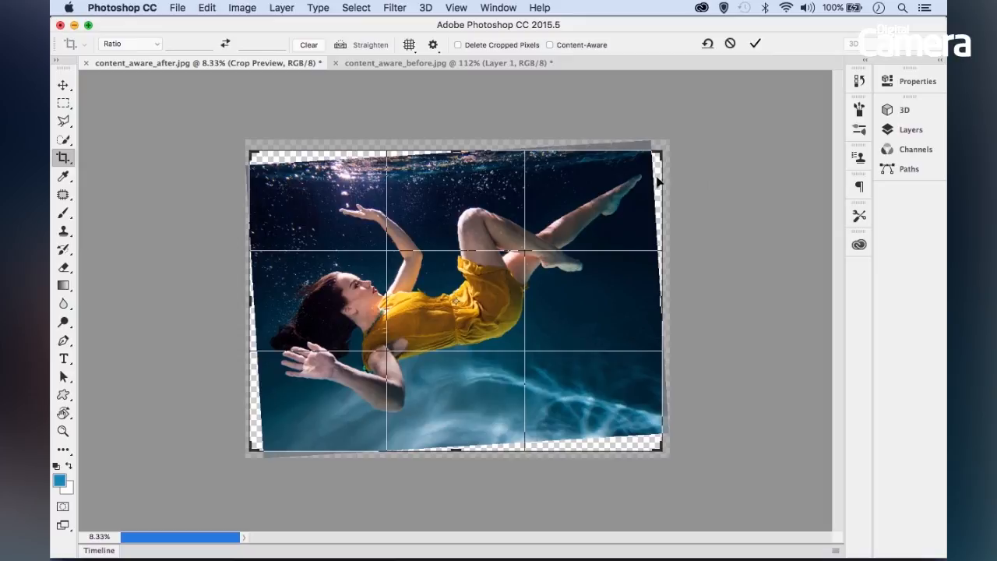
left_click(551, 44)
key("Return")
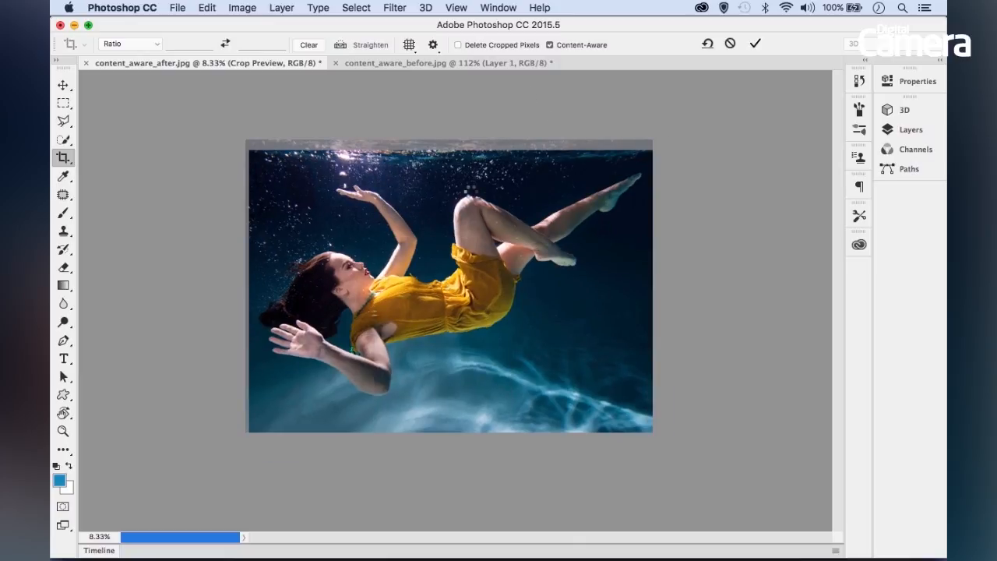